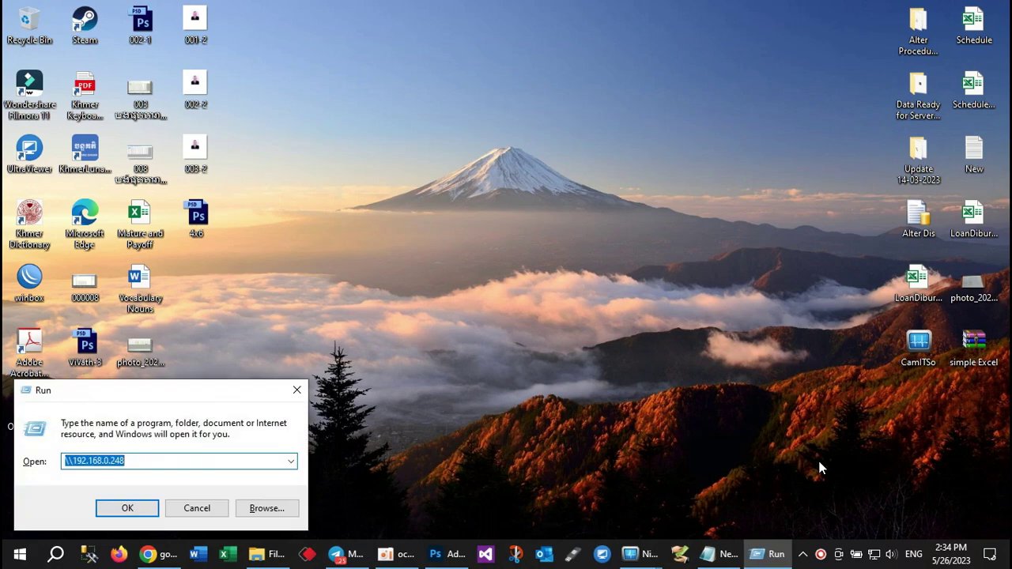
Launch Registry Editor by running regedit
key(Down)
key(Down)
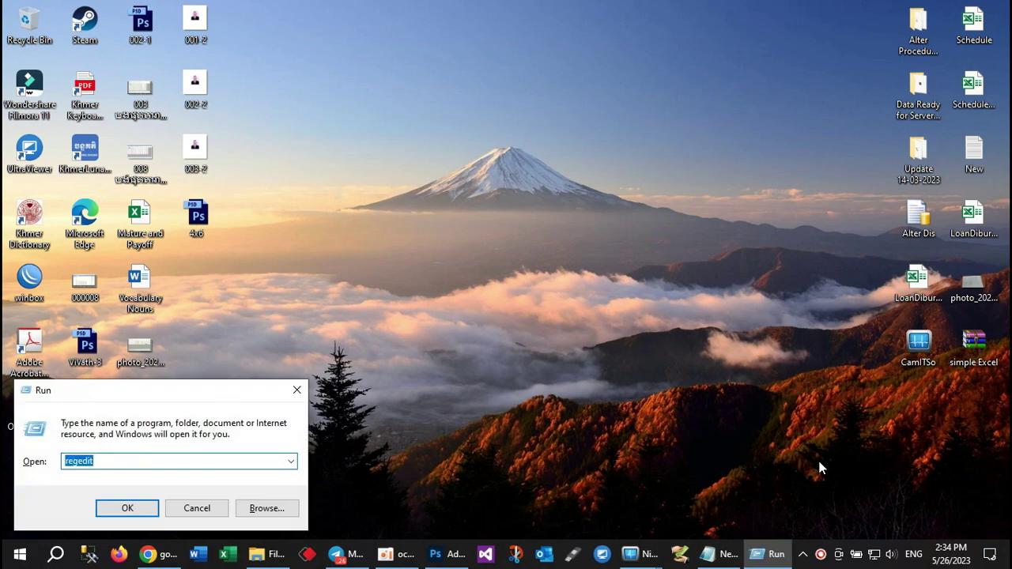
key(Return)
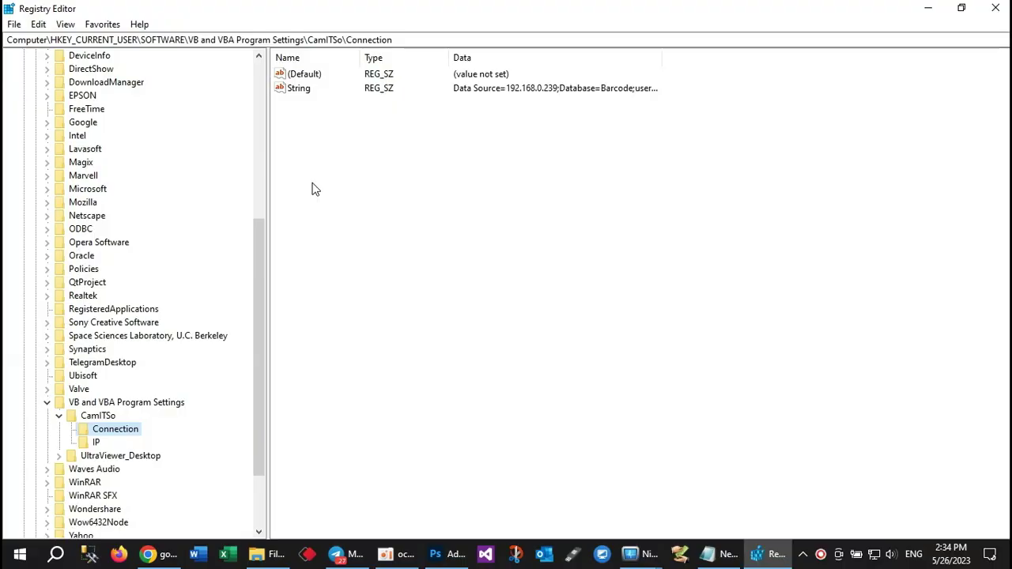
Collapse the VB and VBA Program Settings, SOFTWARE and HKEY_CURRENT_USER keys so only the root hives are listed
click(46, 402)
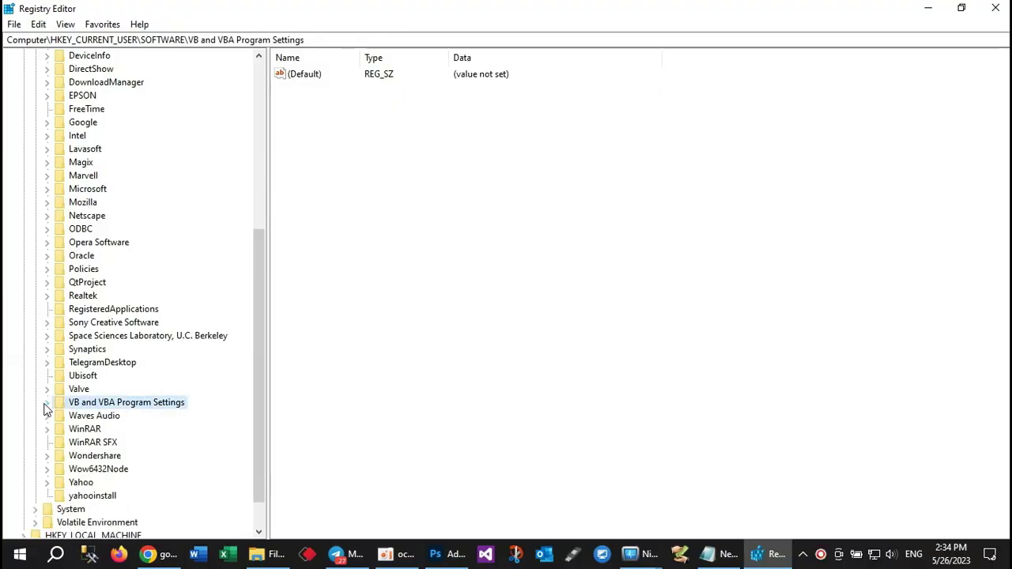
drag(256, 264, 287, 100)
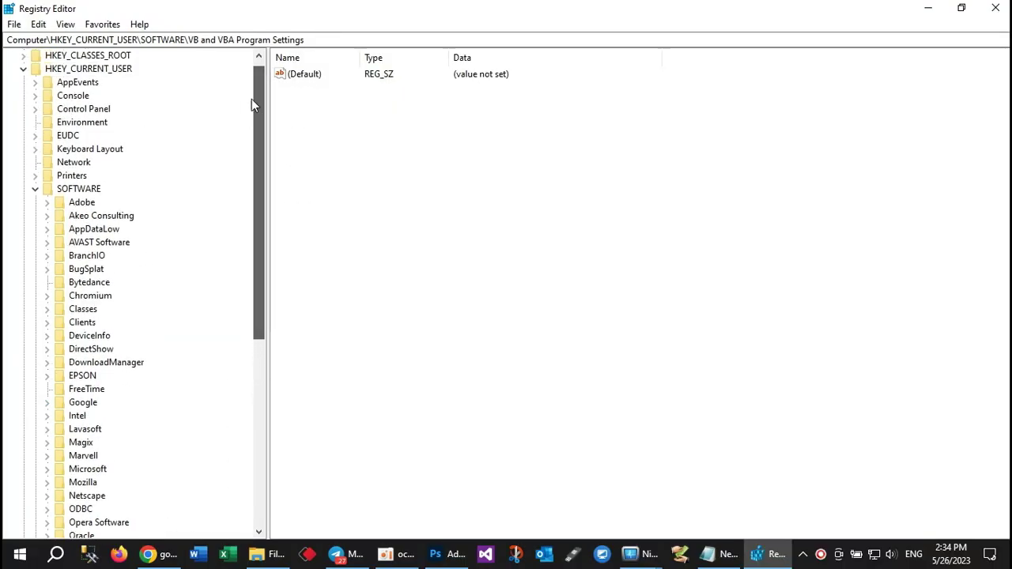
click(35, 189)
click(23, 82)
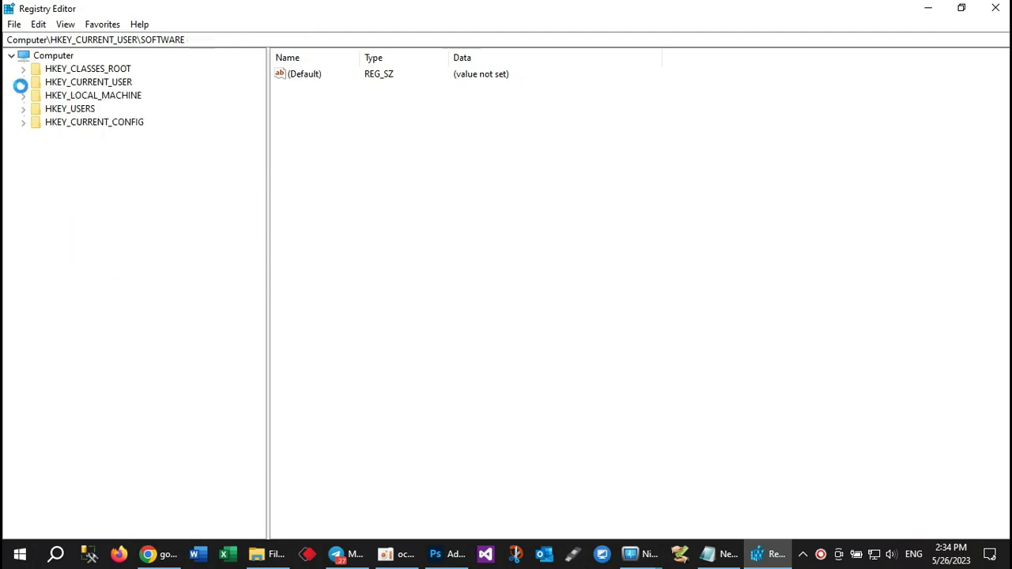
Review the registry export options for the HKEY_CURRENT_USER branch and leave them without exporting
click(13, 25)
click(40, 56)
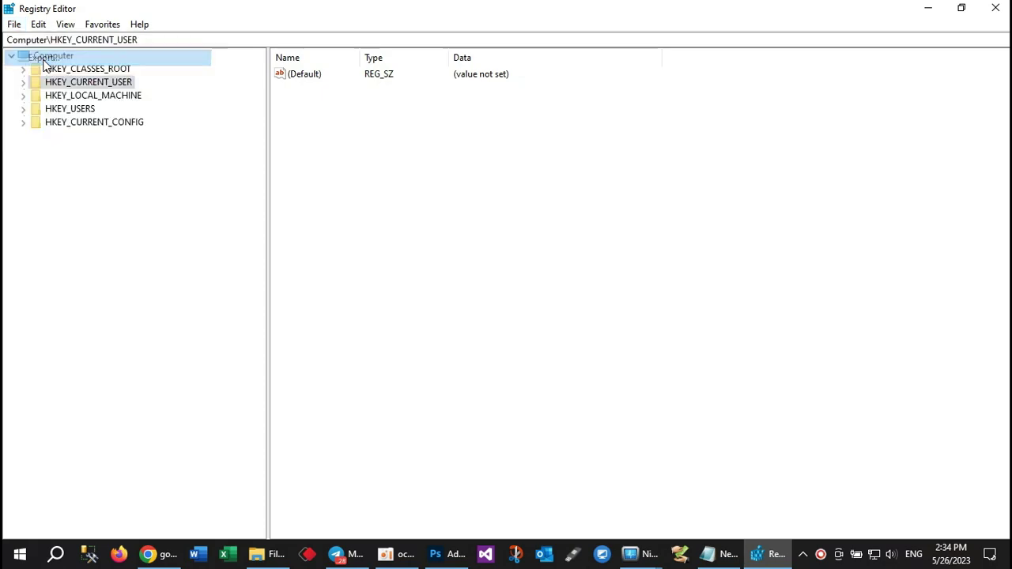
drag(266, 46, 501, 68)
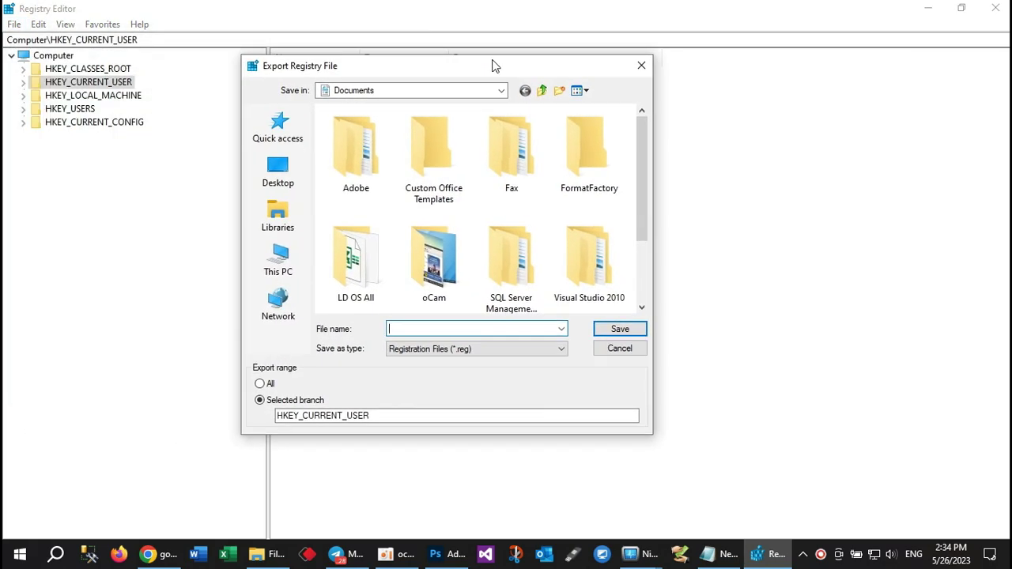
click(617, 351)
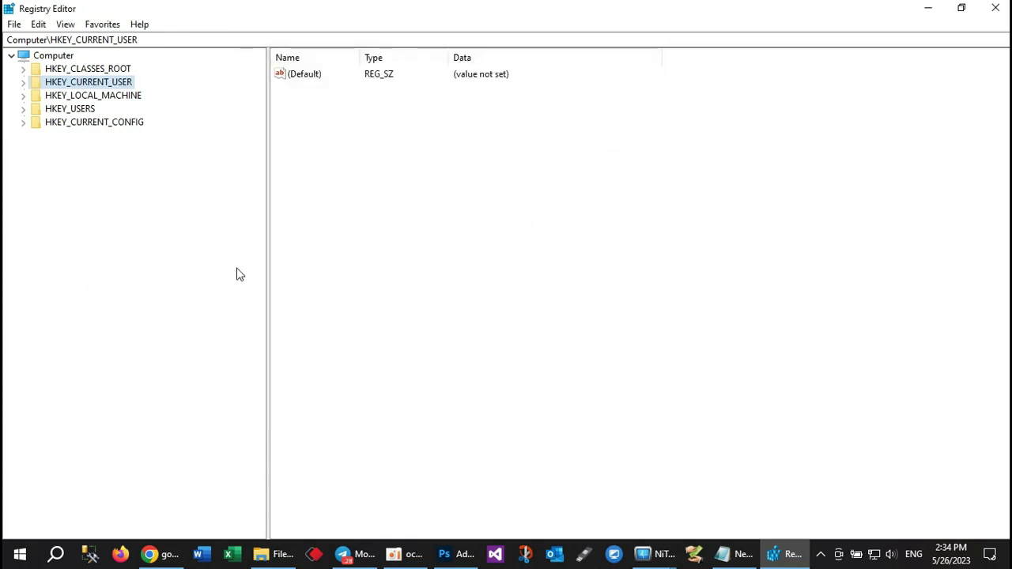
Review the dialog for importing a registry file and leave it without importing anything
click(20, 26)
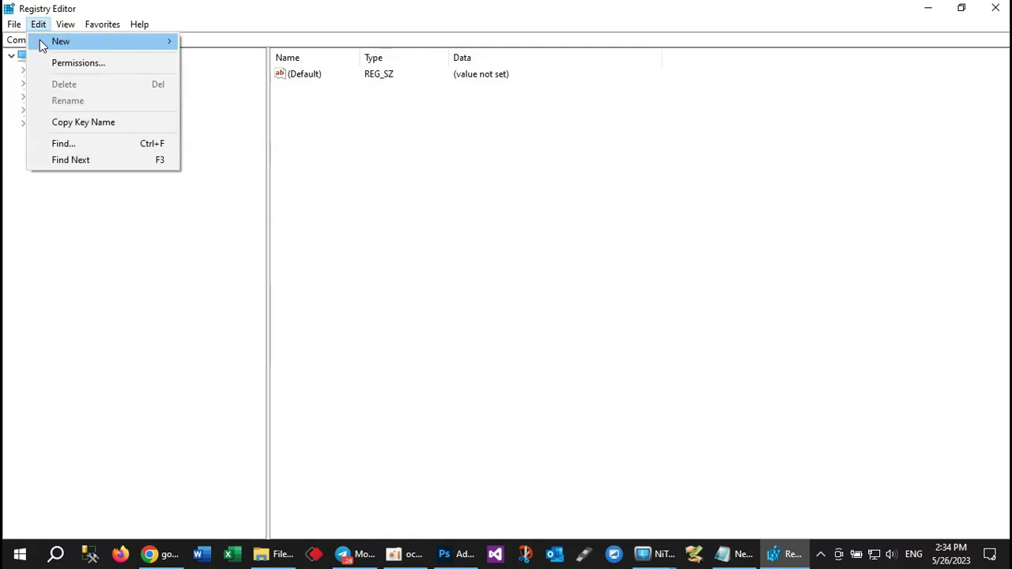
click(32, 44)
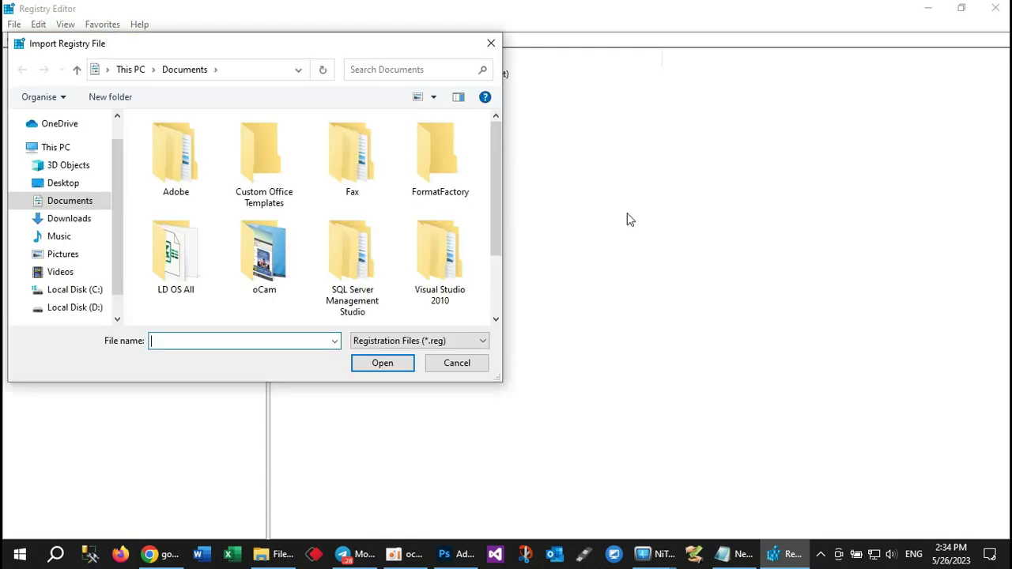
drag(361, 46, 686, 110)
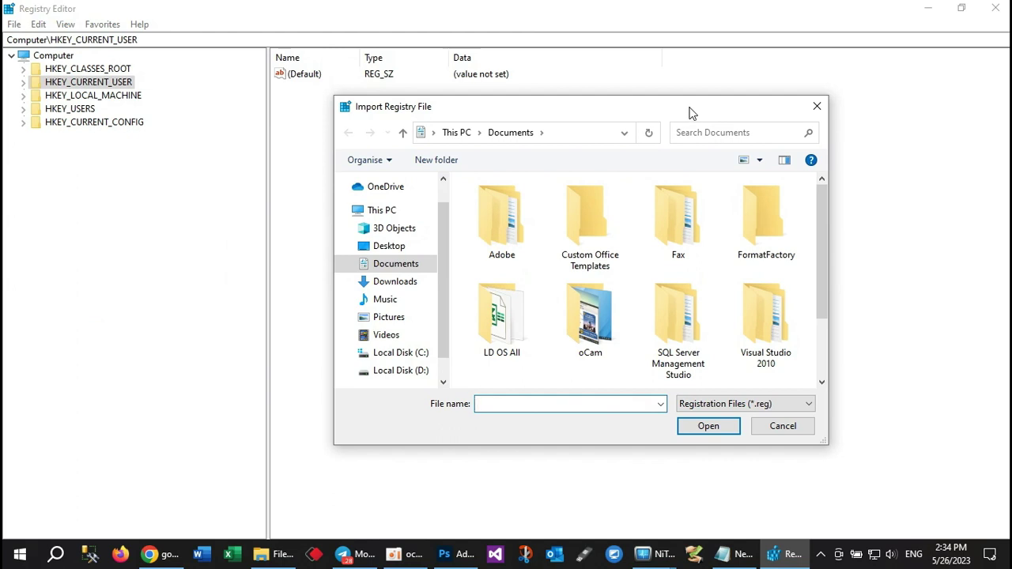
click(783, 427)
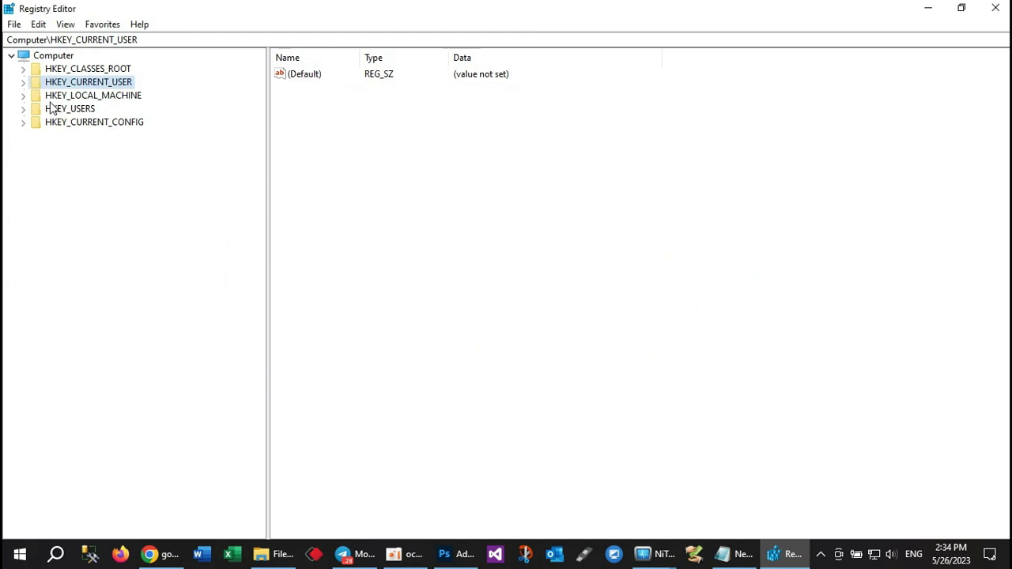
Expand the registry tree down to HKEY_LOCAL_MACHINE\SOFTWARE\Microsoft
click(24, 96)
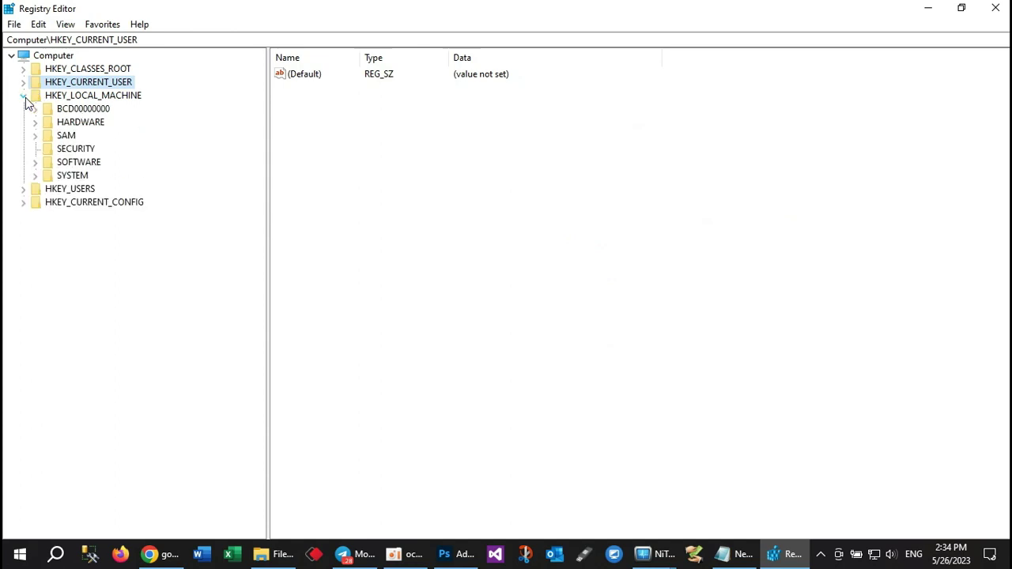
click(36, 161)
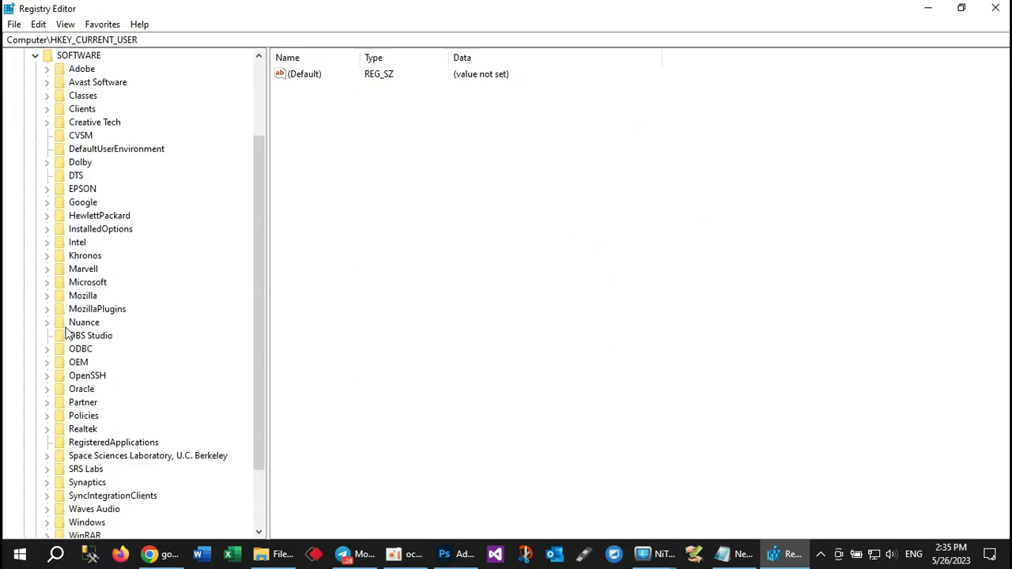
scroll(174, 369, down, 2)
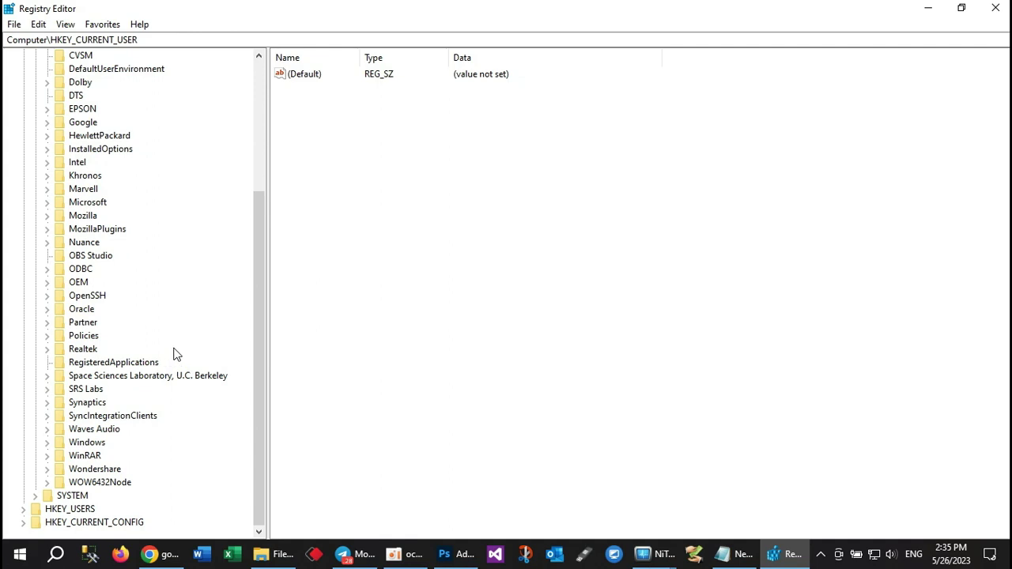
scroll(174, 354, up, 3)
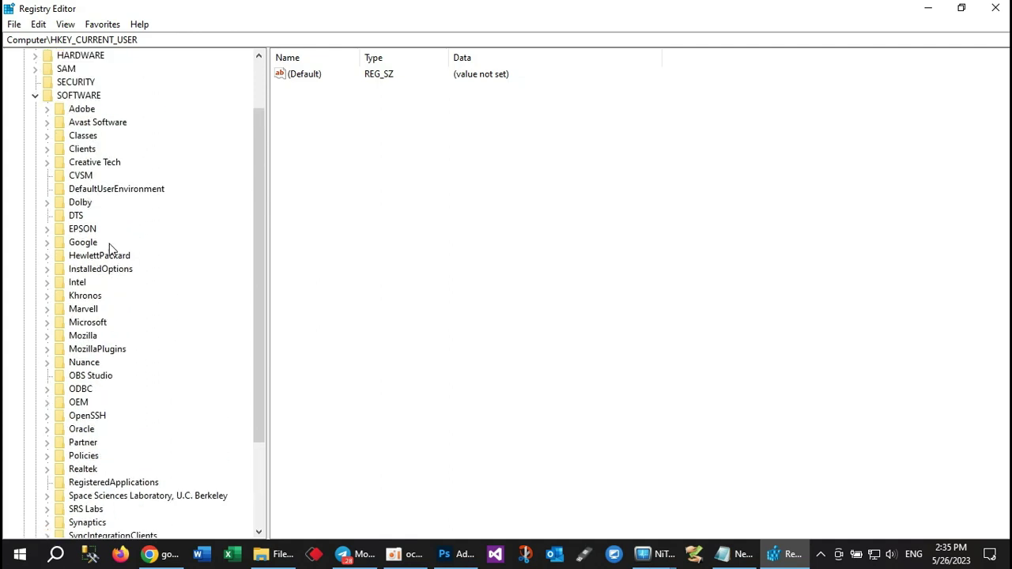
click(50, 322)
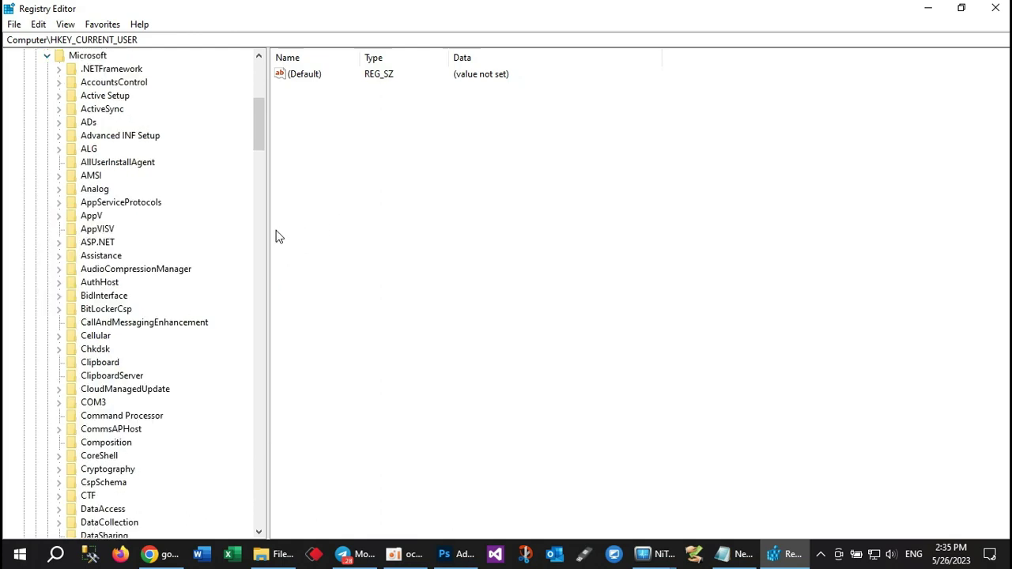
Locate the Windows key among the Microsoft subkeys and expand it to list its subkeys
scroll(176, 358, down, 2)
scroll(183, 361, down, 3)
scroll(185, 357, down, 11)
scroll(188, 356, up, 3)
scroll(188, 356, up, 14)
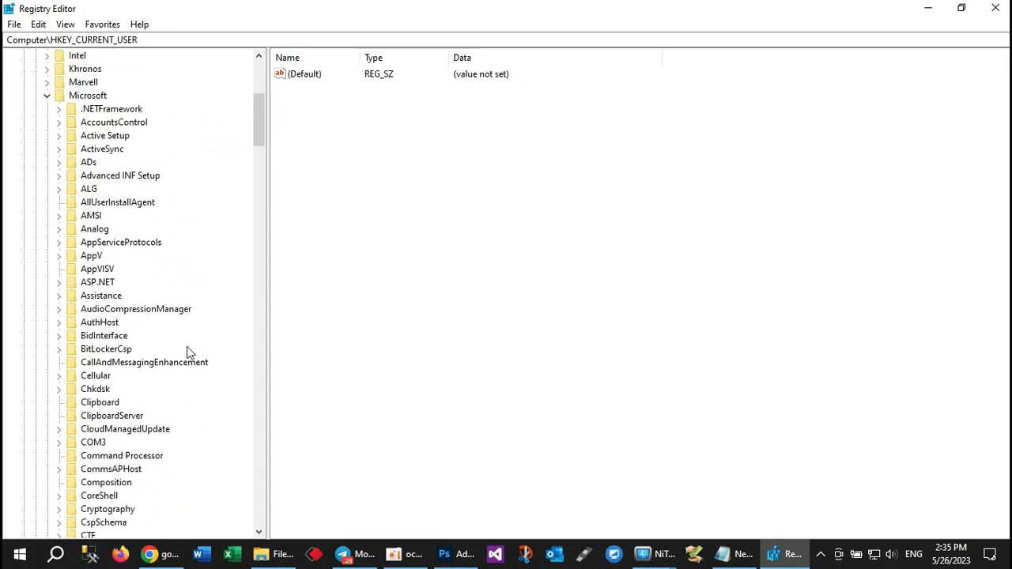
scroll(188, 353, up, 3)
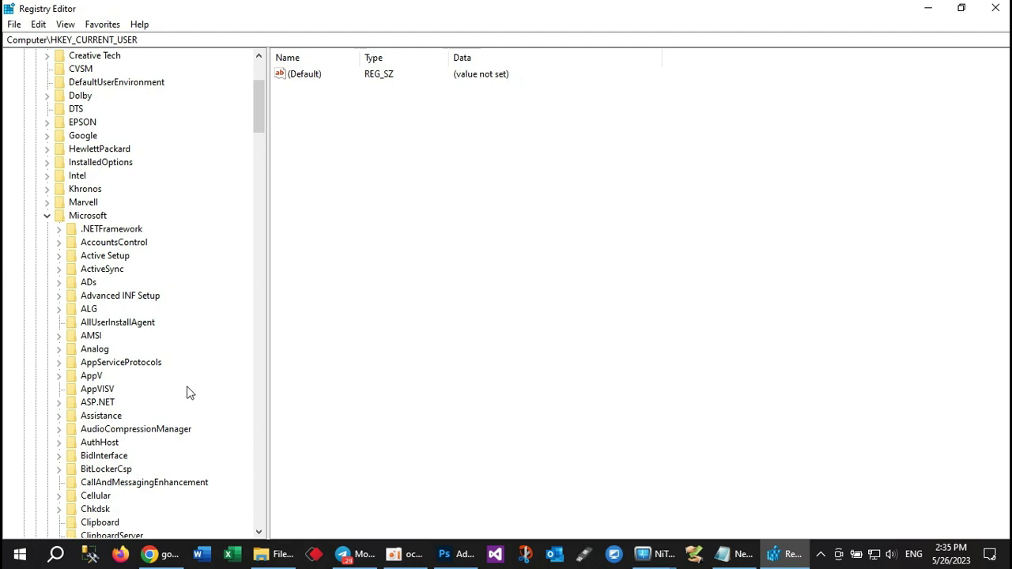
scroll(190, 390, down, 10)
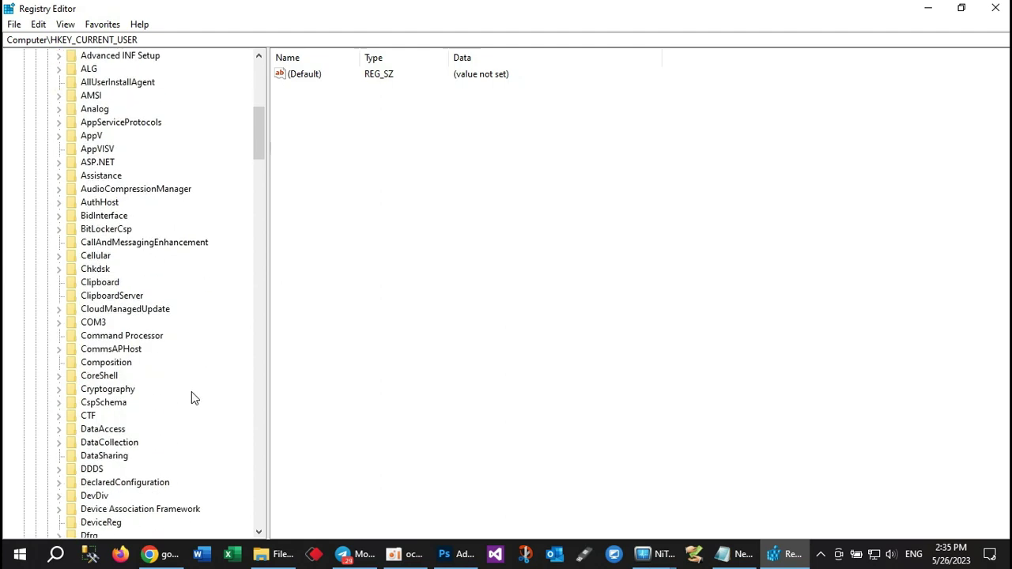
scroll(193, 395, down, 17)
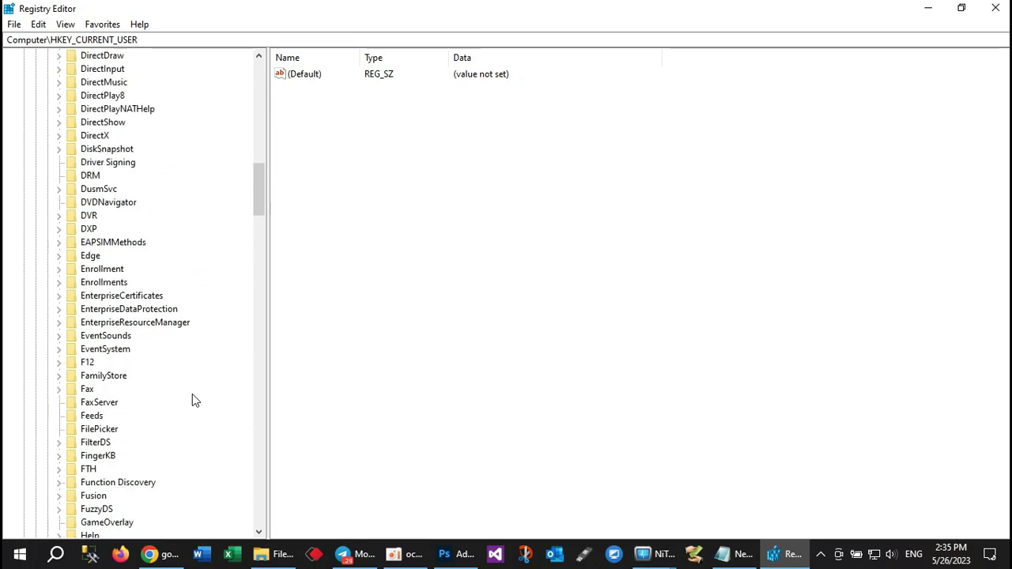
scroll(191, 394, down, 9)
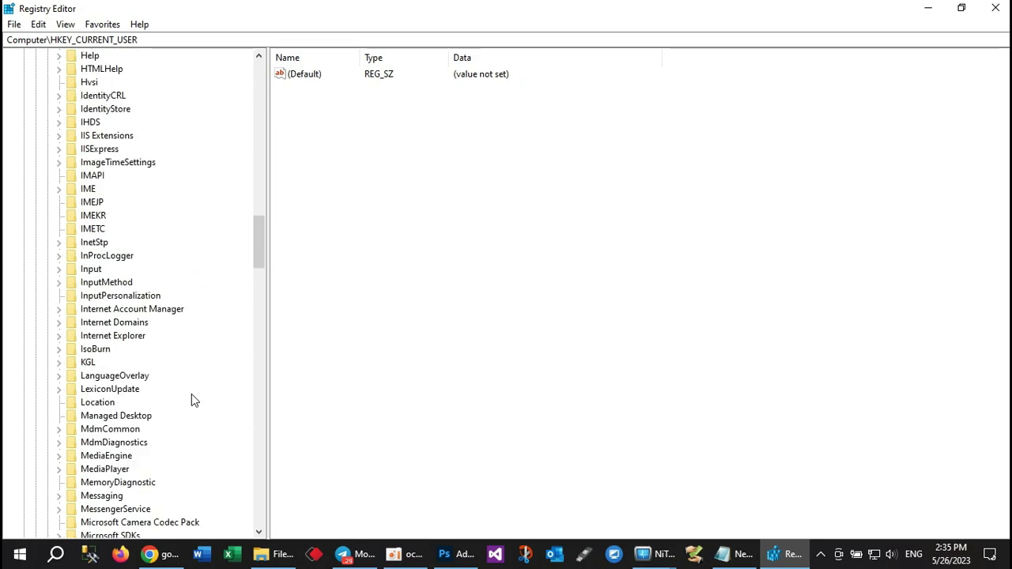
scroll(191, 395, down, 15)
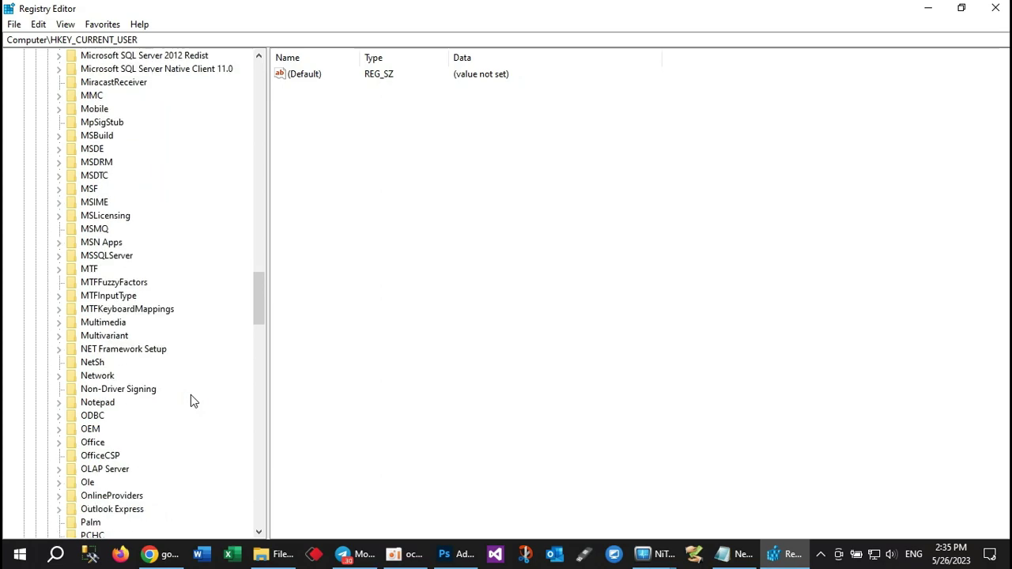
scroll(189, 401, down, 13)
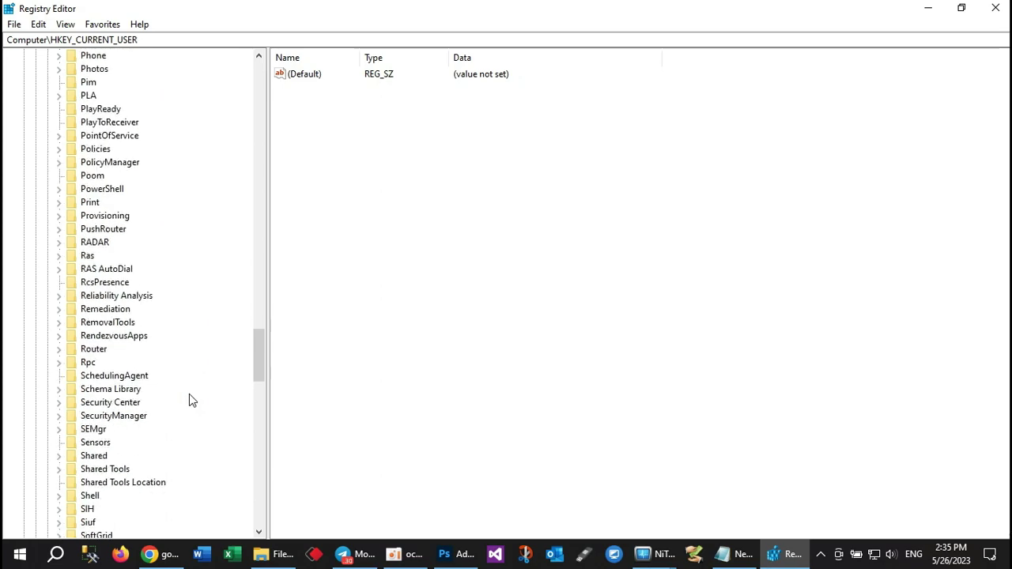
scroll(189, 401, down, 7)
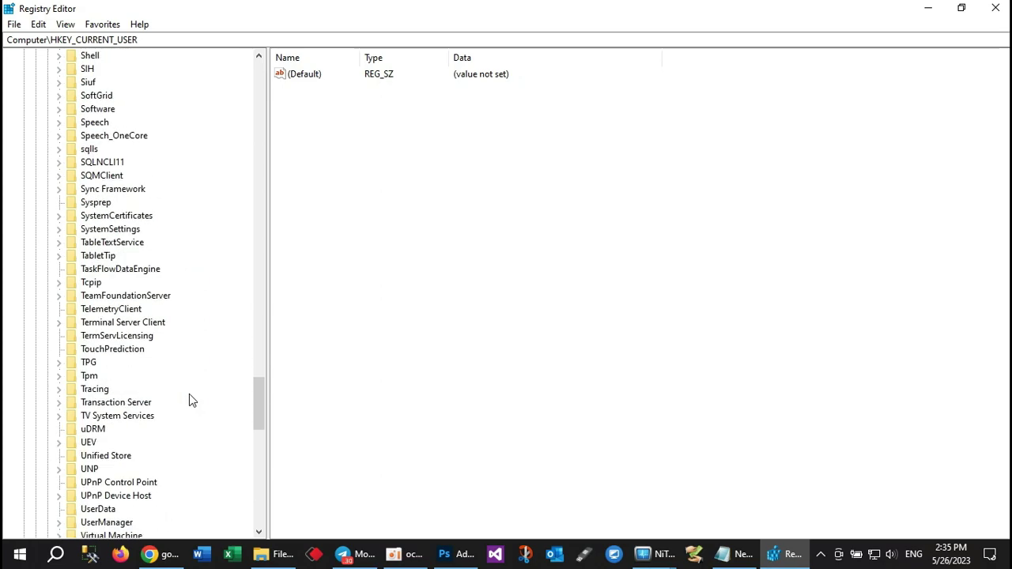
scroll(189, 400, down, 3)
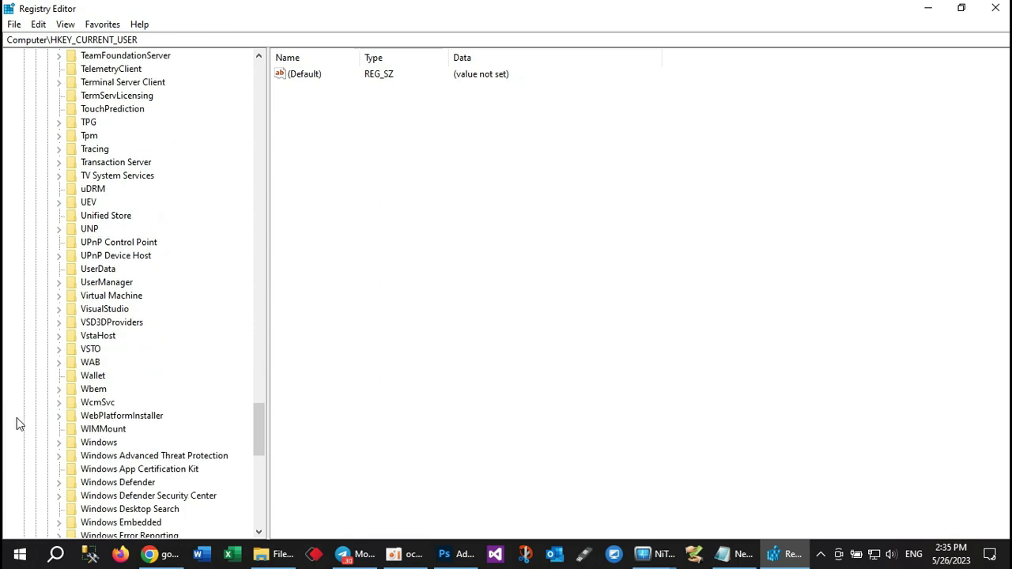
click(61, 444)
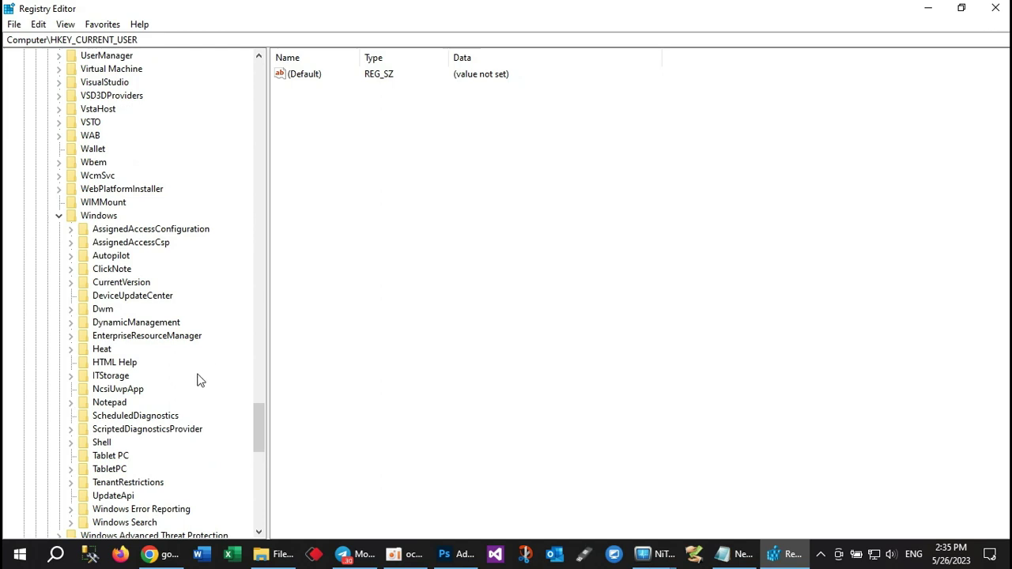
scroll(200, 380, down, 3)
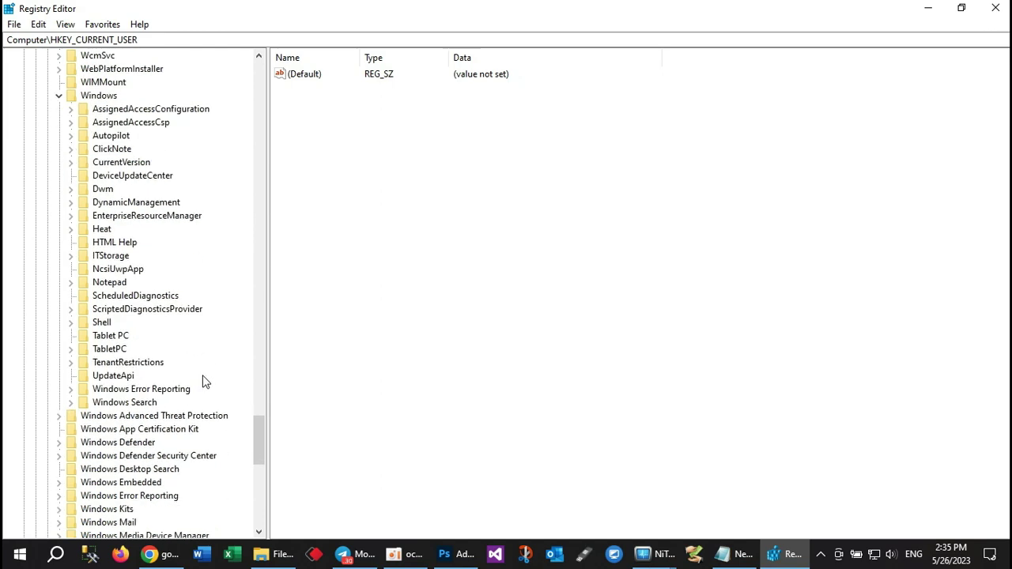
scroll(202, 381, up, 1)
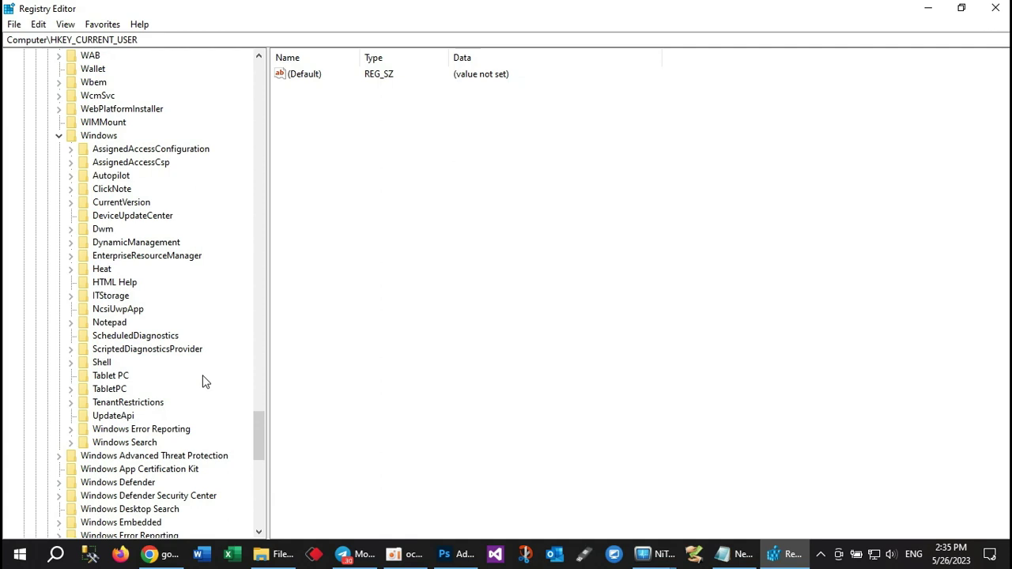
click(400, 550)
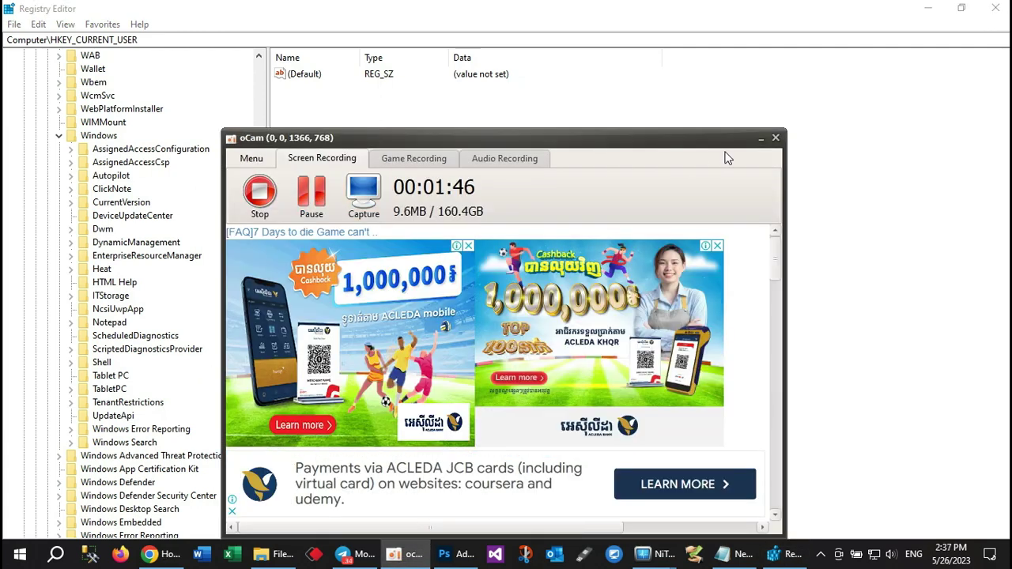
click(761, 140)
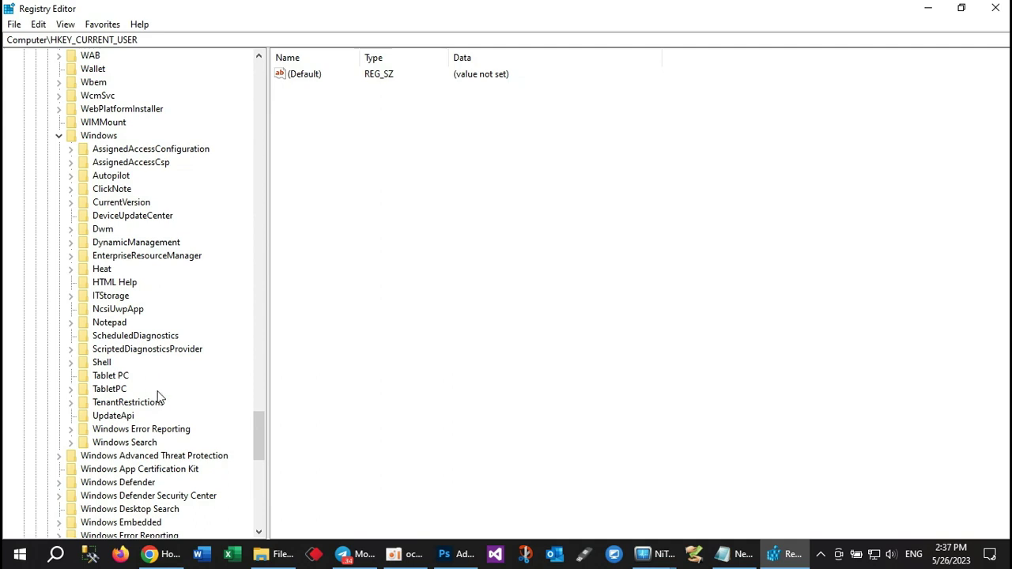
right_click(216, 422)
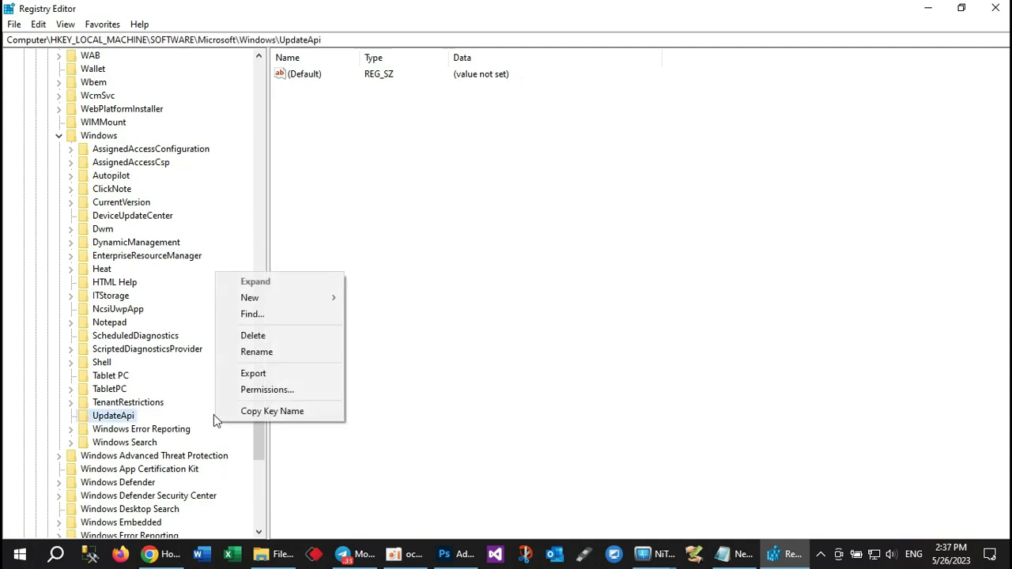
click(262, 351)
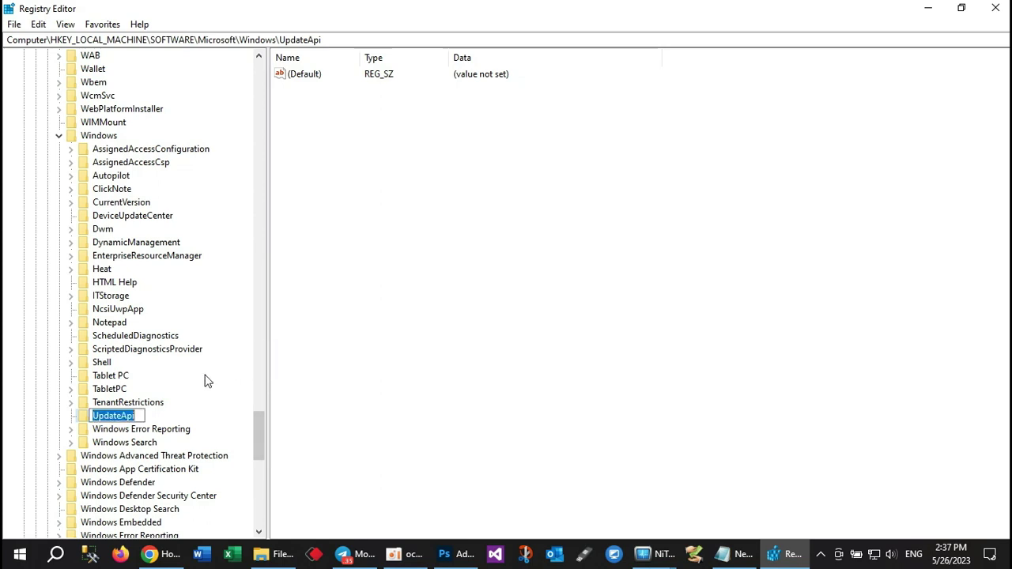
click(180, 408)
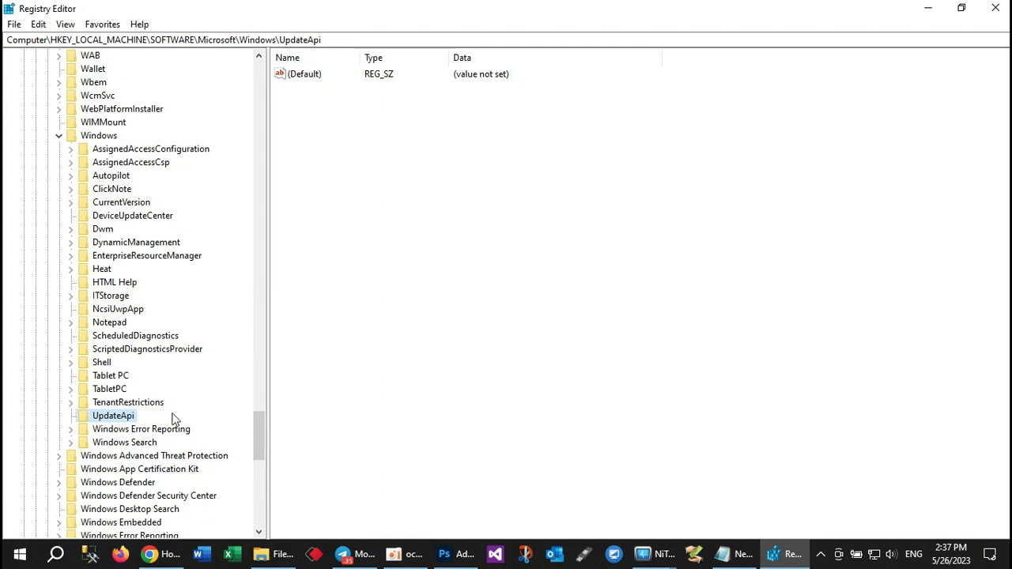
right_click(146, 419)
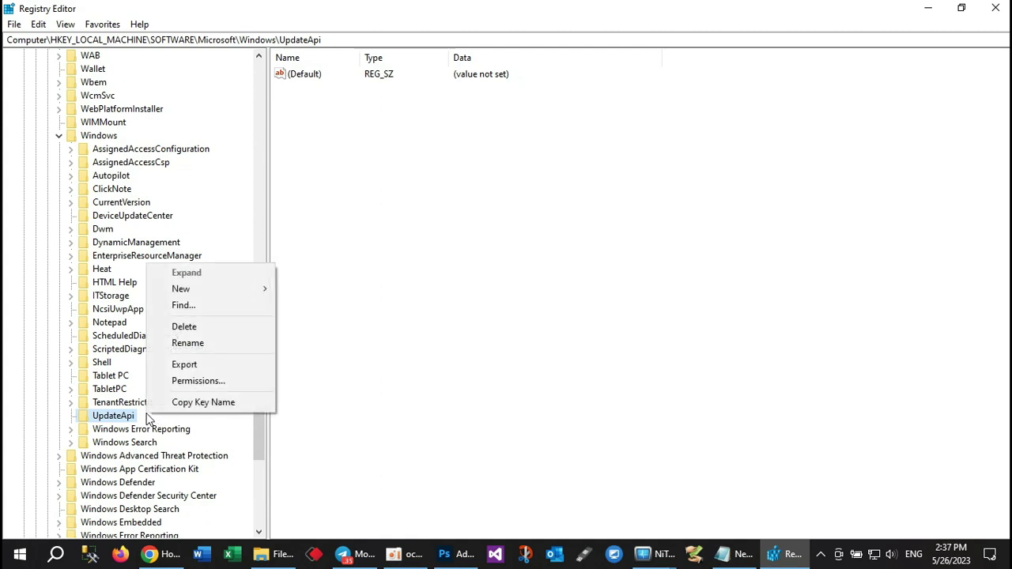
click(216, 415)
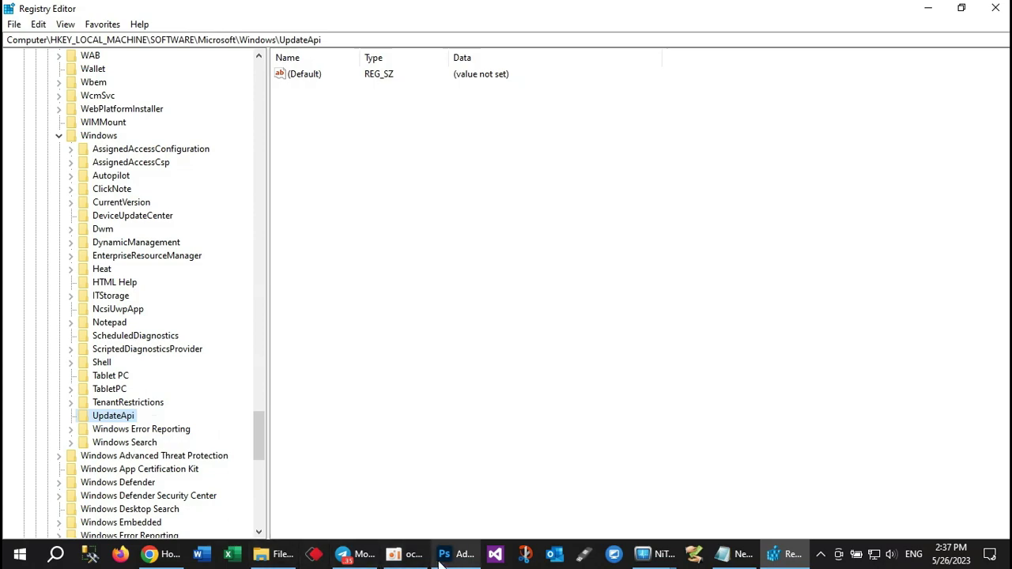
click(354, 552)
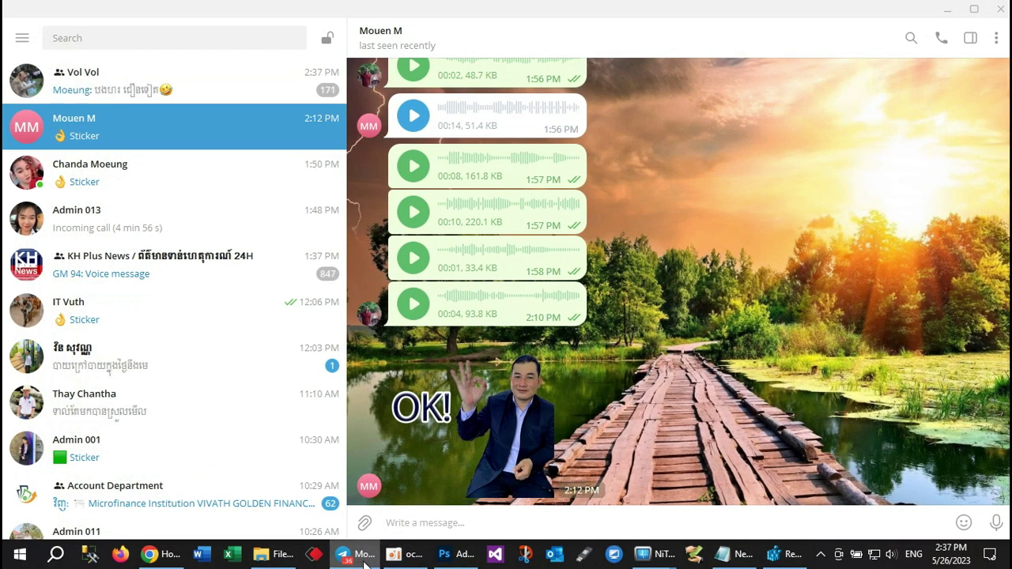
click(354, 552)
click(403, 553)
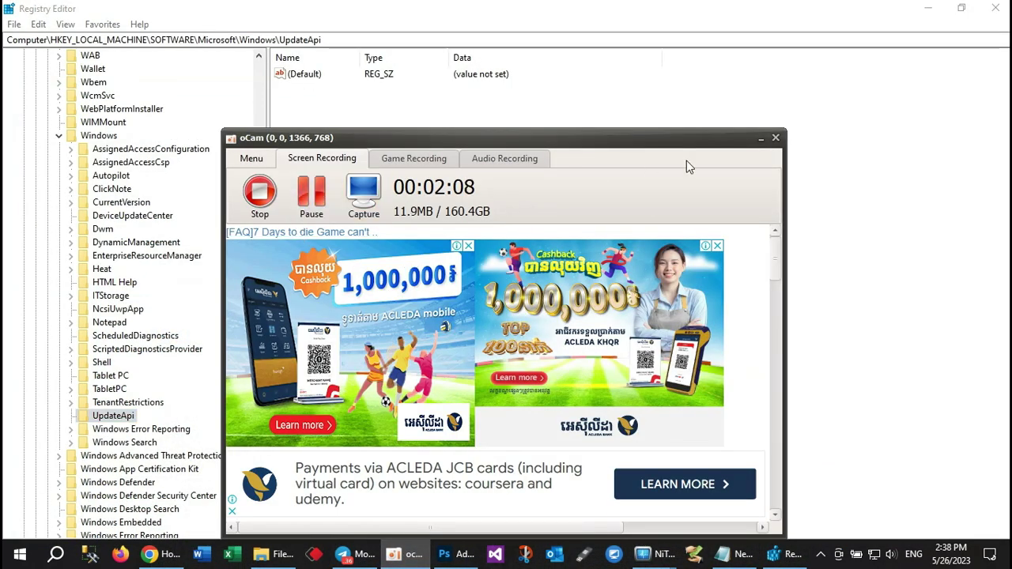
click(762, 140)
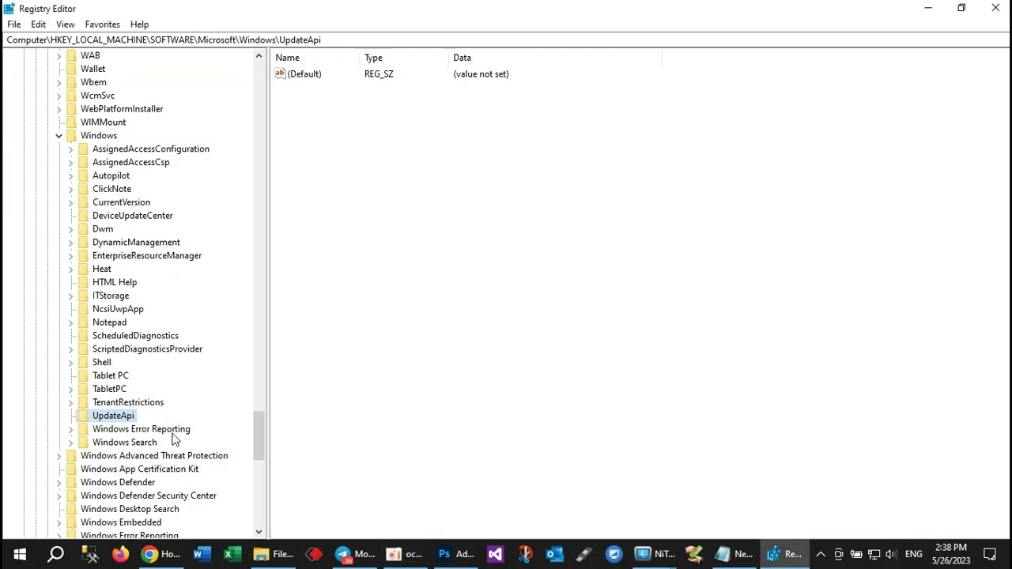
Create a new key named Windows Update under HKEY_LOCAL_MACHINE\SOFTWARE\Microsoft\Windows
right_click(110, 142)
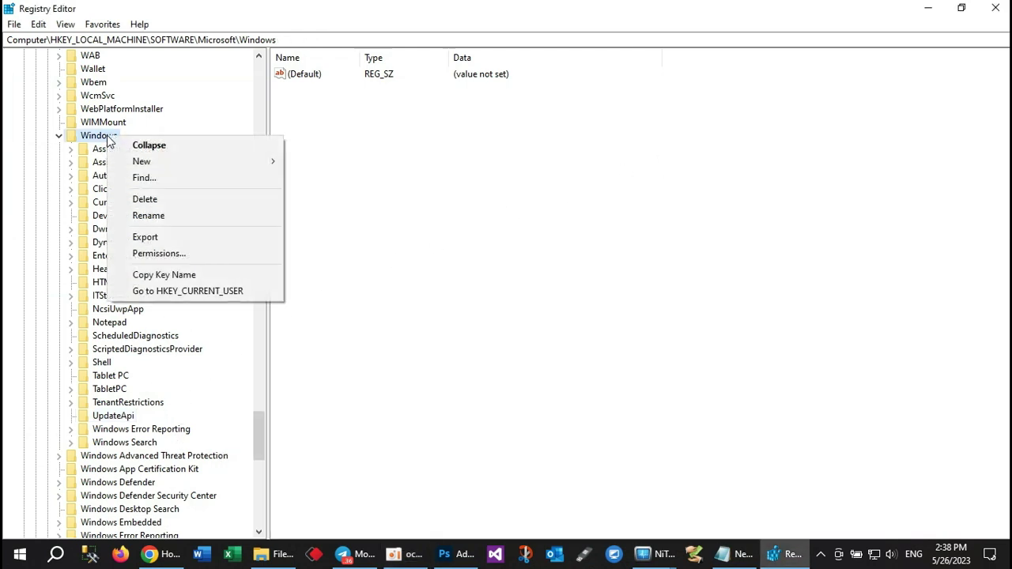
mouse_move(204, 164)
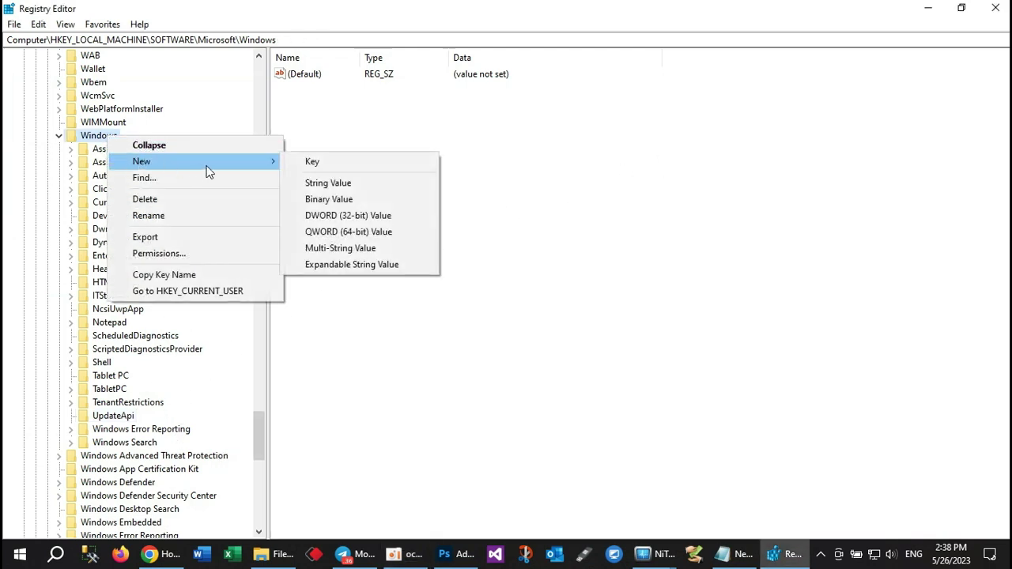
click(334, 161)
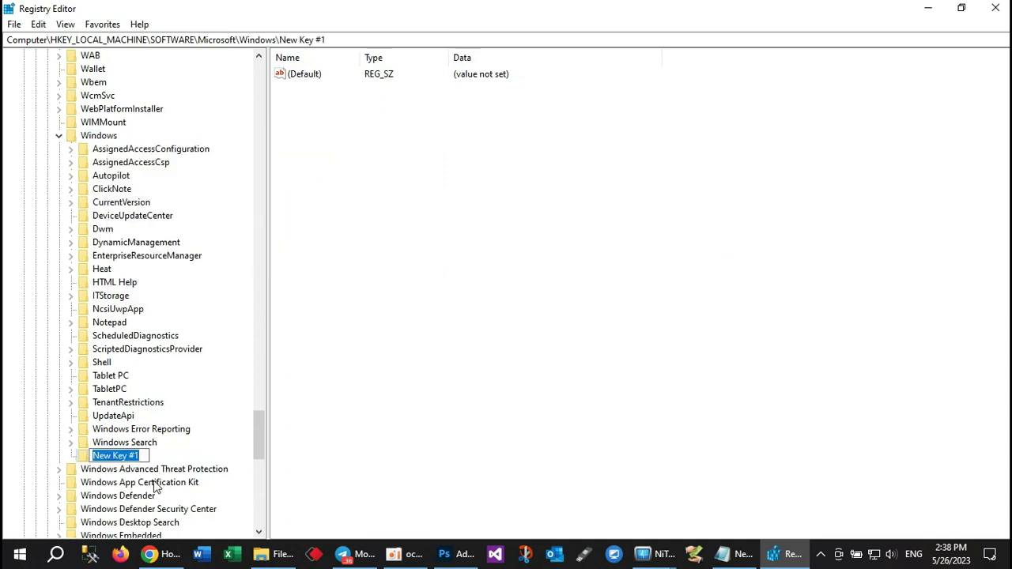
key(BackSpace)
text(Wi)
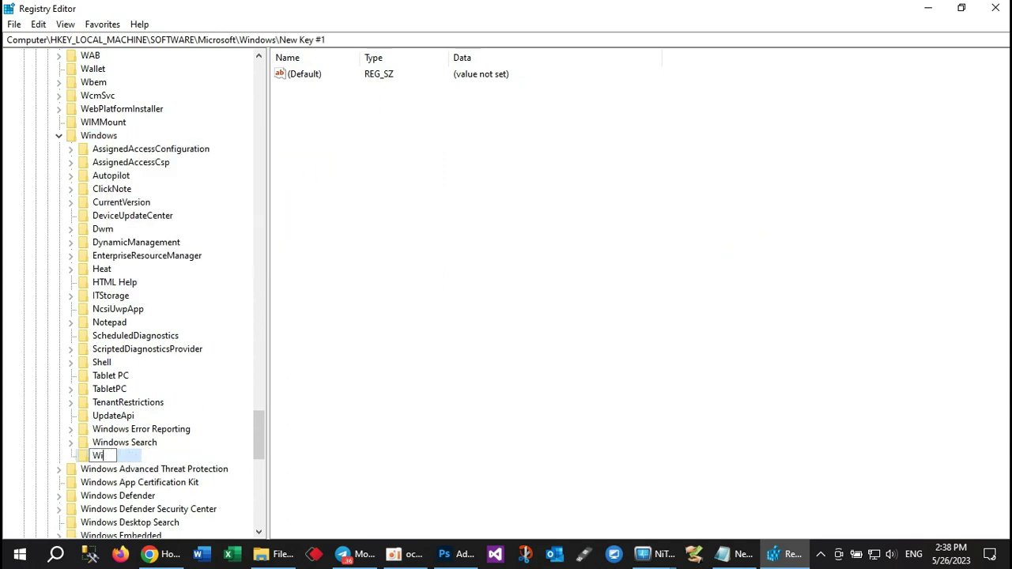
text(ndows )
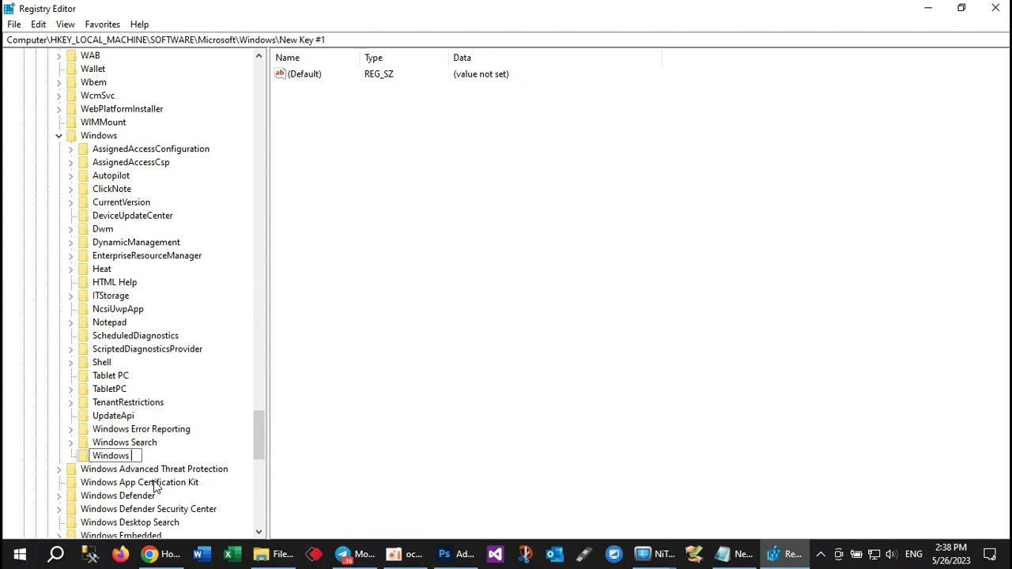
text(Update)
key(Return)
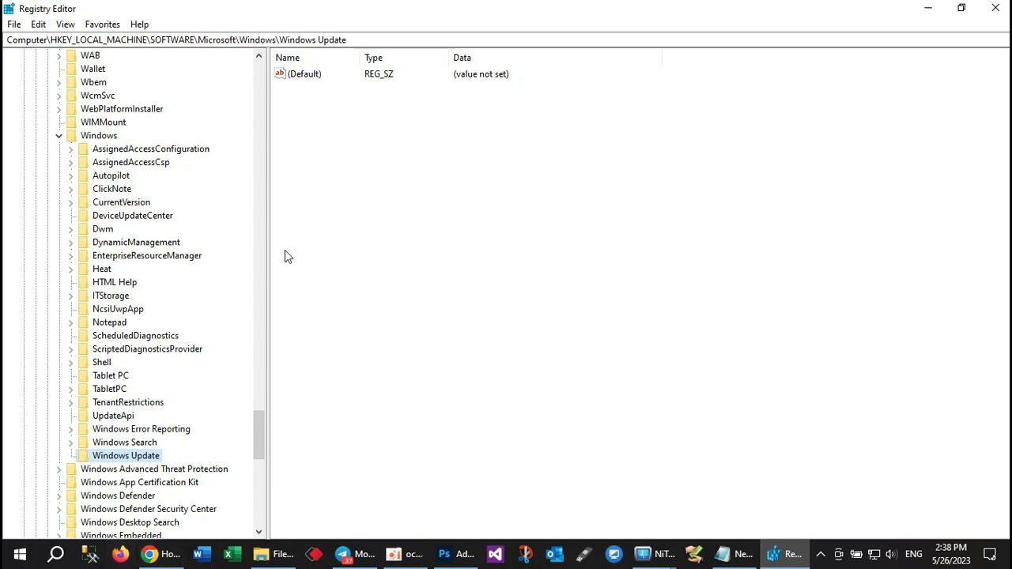
Add a DWORD (32-bit) value named TargetReleaseVerion to the Windows Update key
right_click(345, 102)
mouse_move(379, 111)
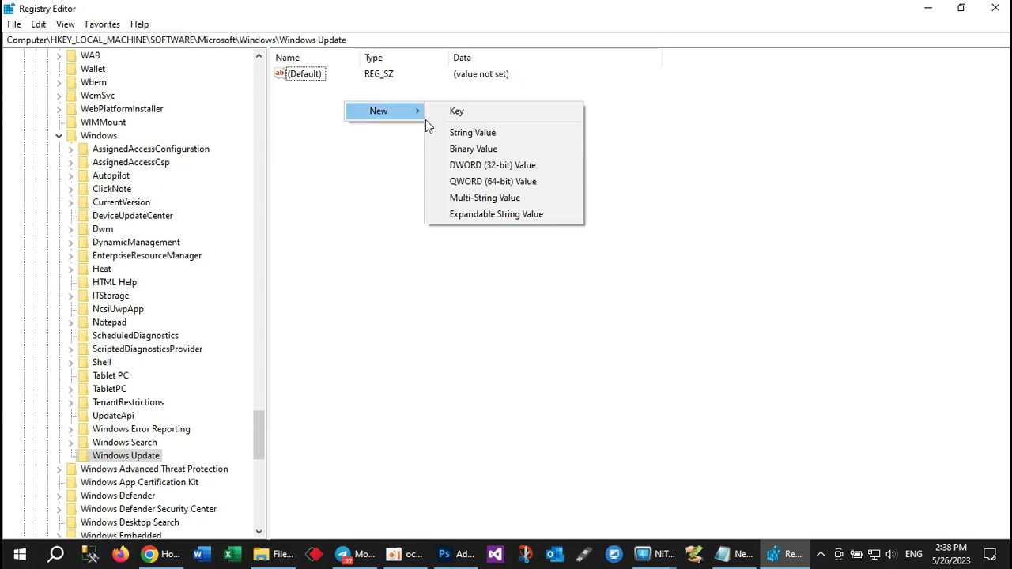
click(481, 166)
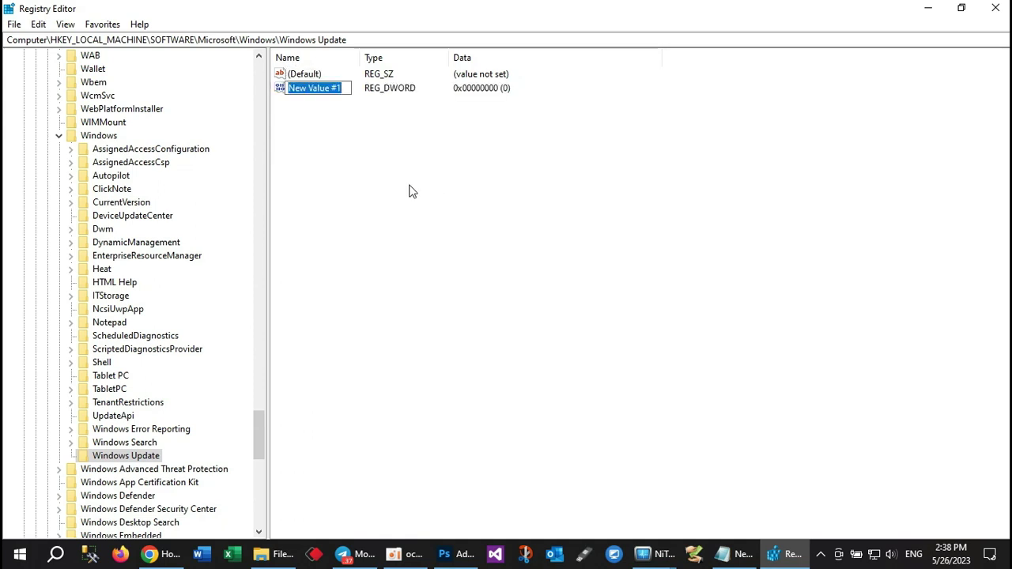
key(BackSpace)
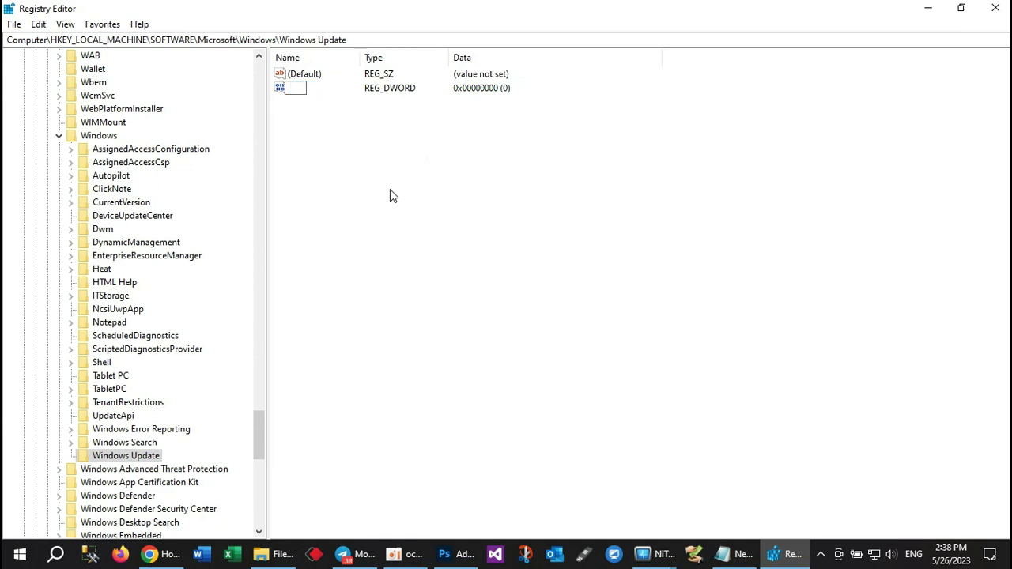
text(N)
key(BackSpace)
text(Te)
text(arge)
key(BackSpace)
key(BackSpace)
key(BackSpace)
key(BackSpace)
text(g)
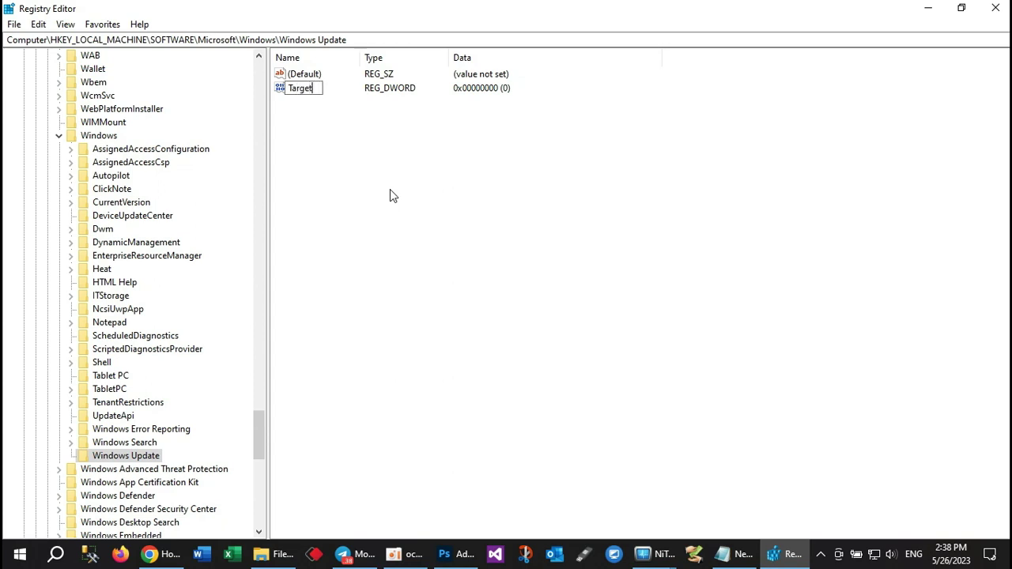
text(ReleaseVerion)
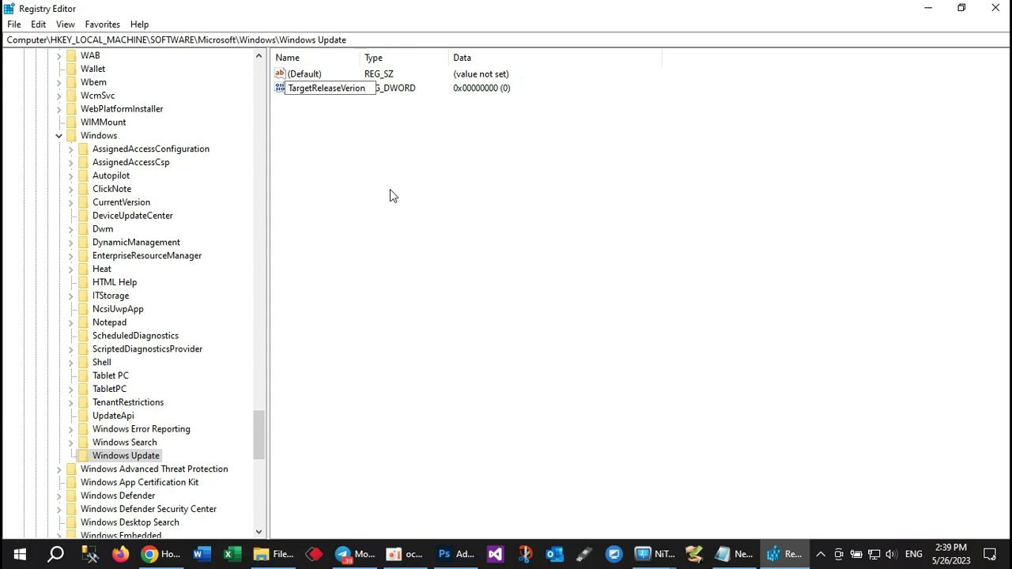
key(Return)
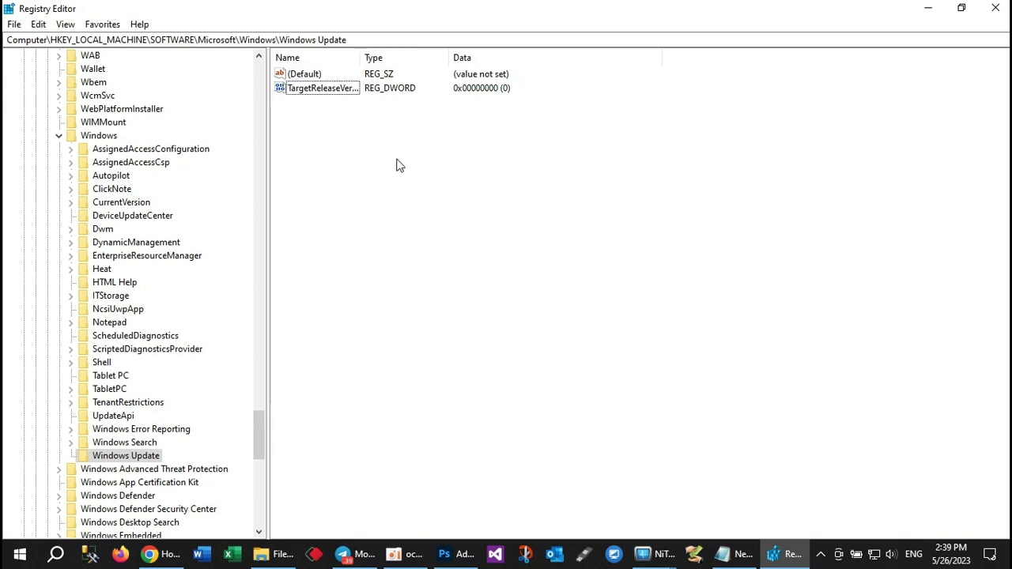
Set the value data of the TargetReleaseVerion DWORD to 1
right_click(352, 90)
click(596, 170)
right_click(402, 93)
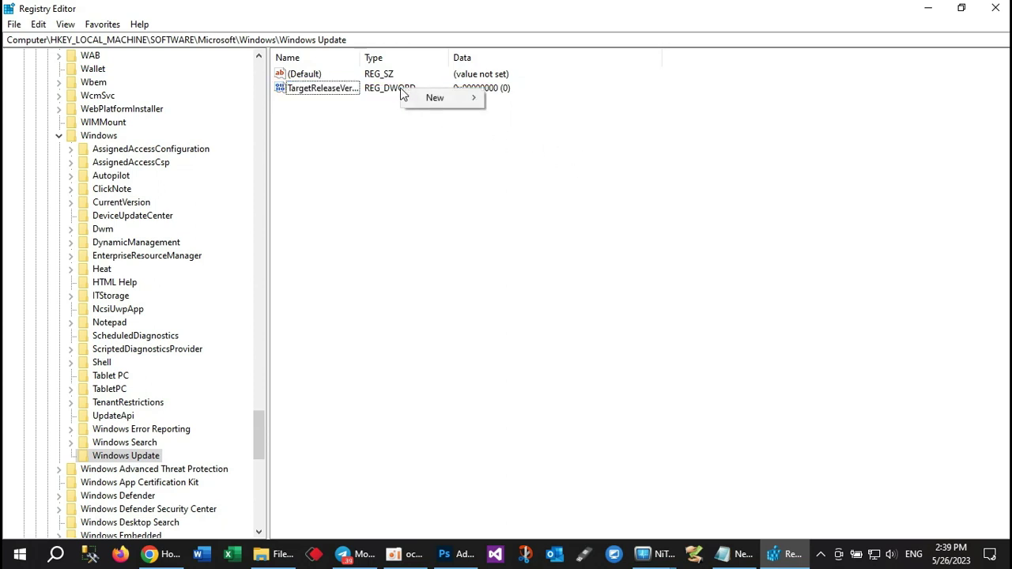
mouse_move(430, 97)
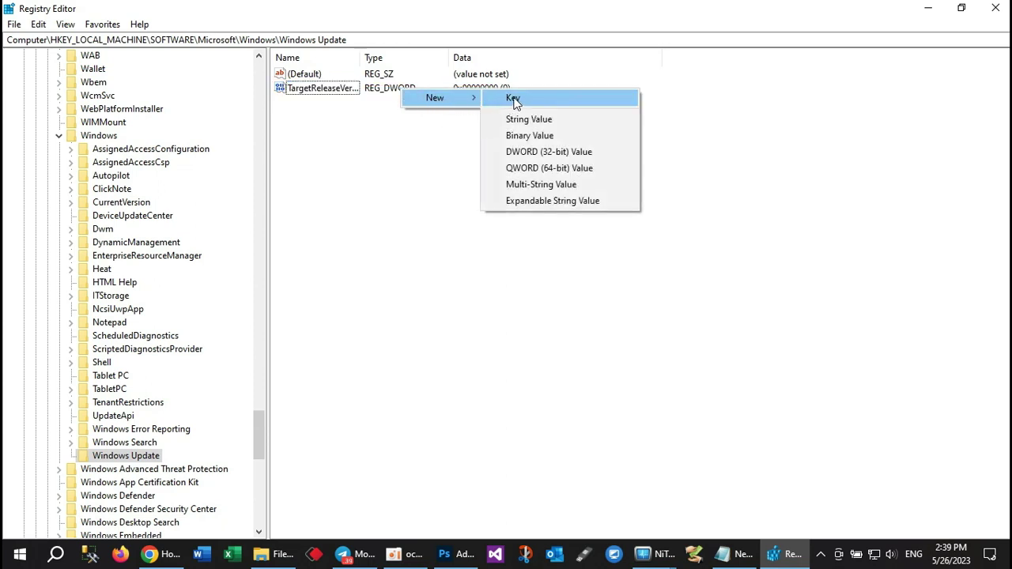
click(336, 90)
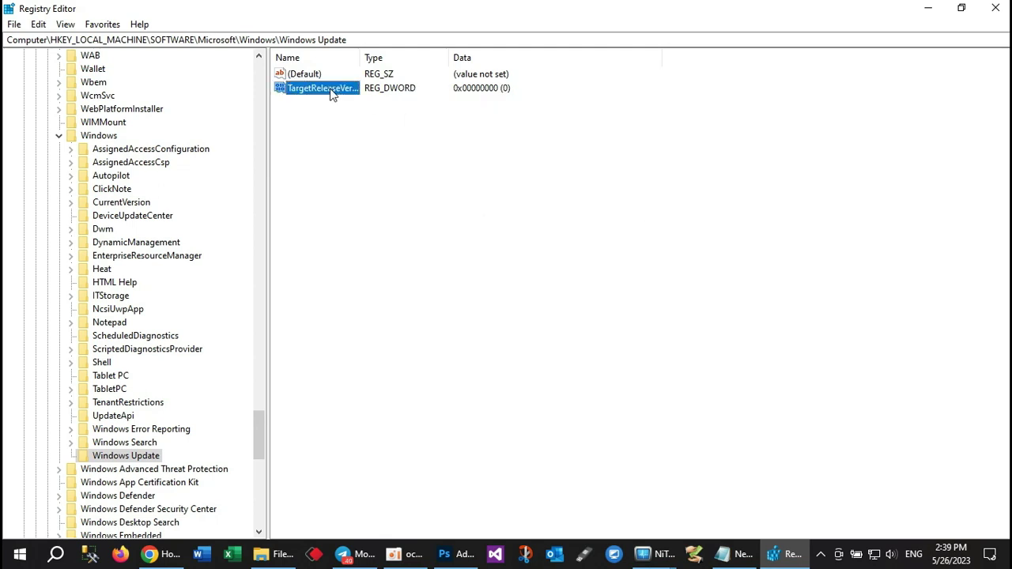
double_click(335, 90)
key(BackSpace)
text(1)
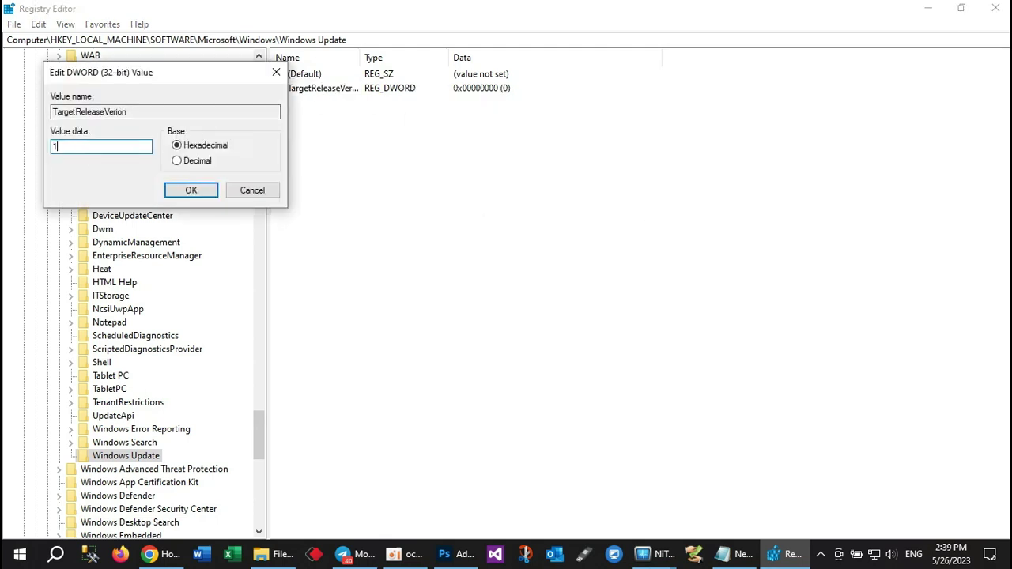
click(212, 196)
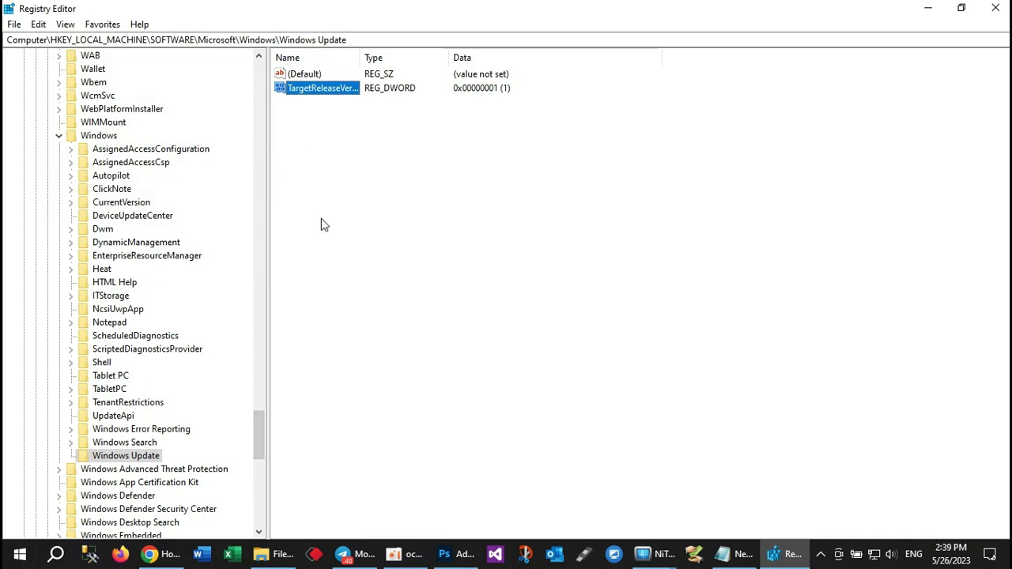
Add a string value named TargetReleaseVerioninfo to the Windows Update key
right_click(410, 128)
mouse_move(443, 136)
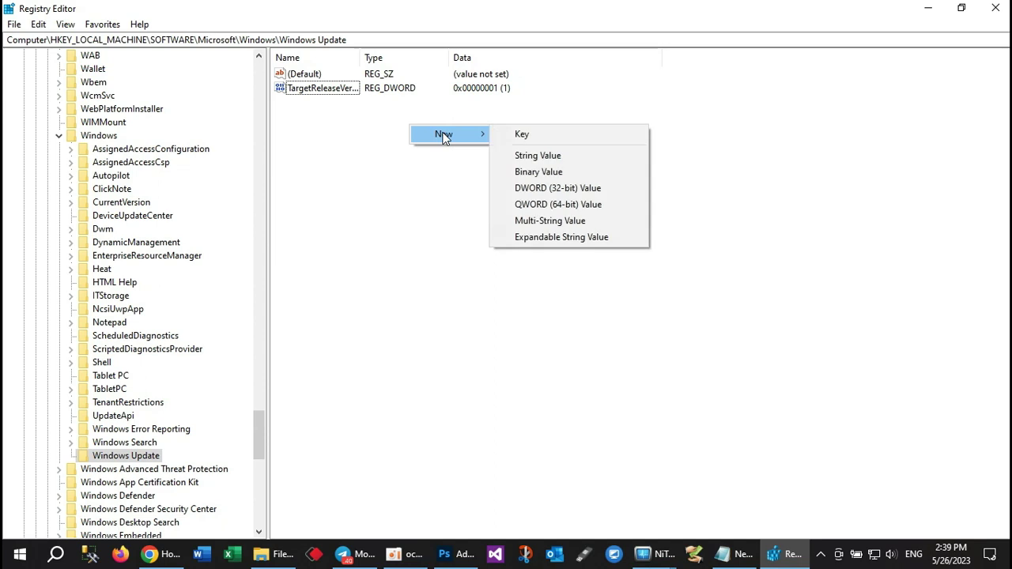
click(506, 152)
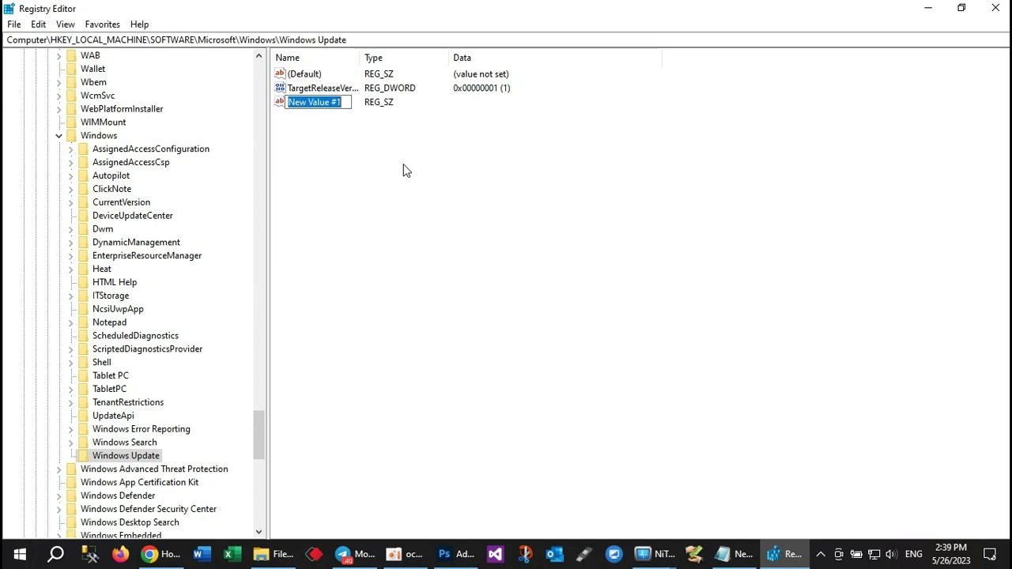
key(BackSpace)
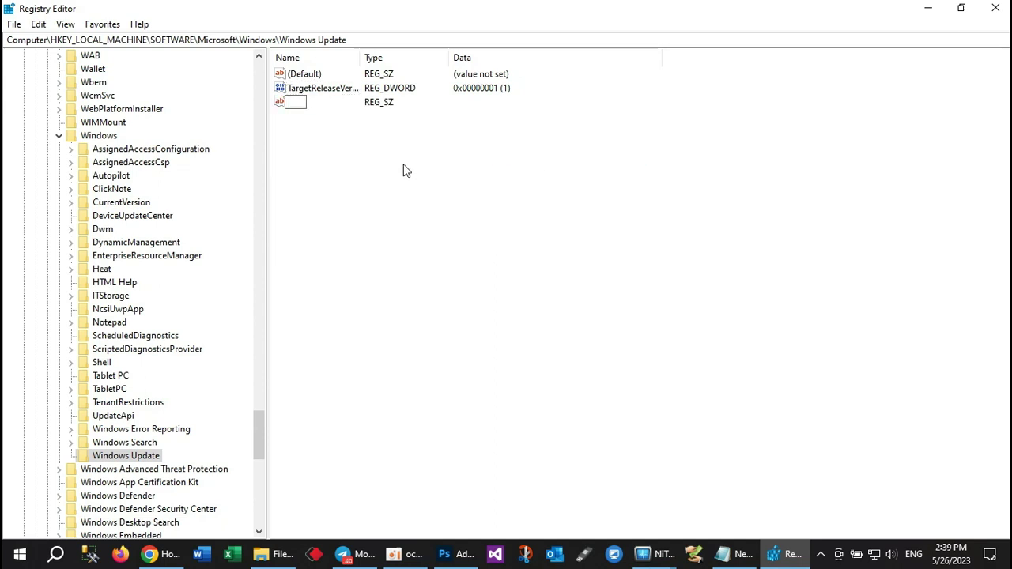
text(Tar)
key(BackSpace)
key(BackSpace)
key(BackSpace)
text(T)
key(BackSpace)
text(Tar)
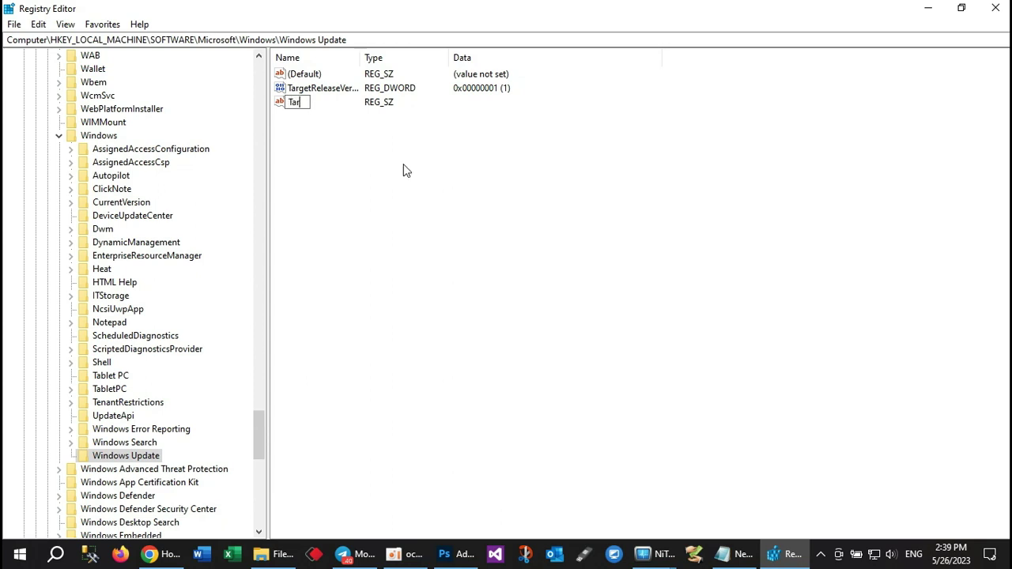
text(getReleaseV)
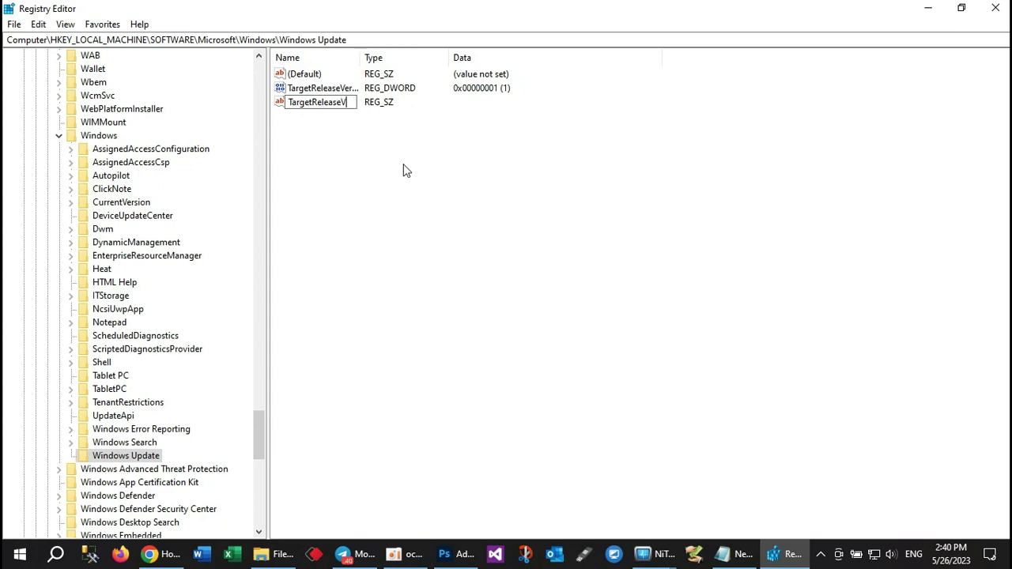
text(erion)
text(info)
key(BackSpace)
key(BackSpace)
text(fo)
key(Return)
right_click(336, 107)
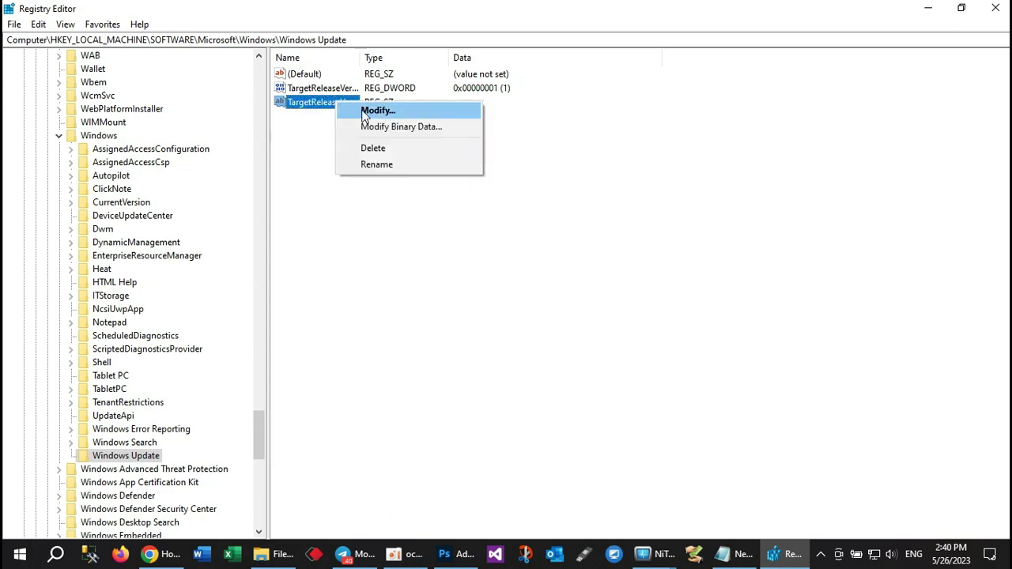
click(365, 111)
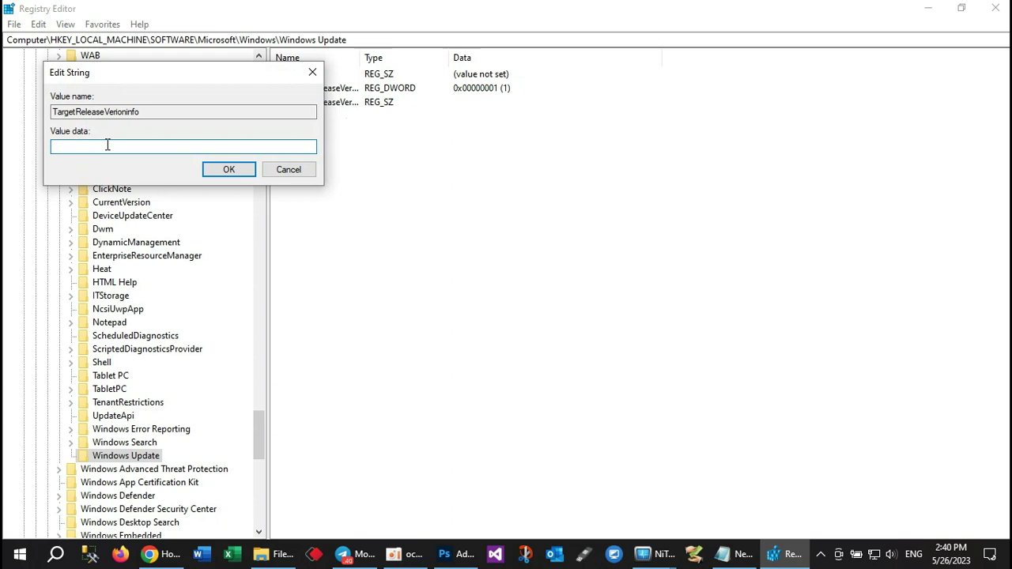
drag(238, 75, 540, 187)
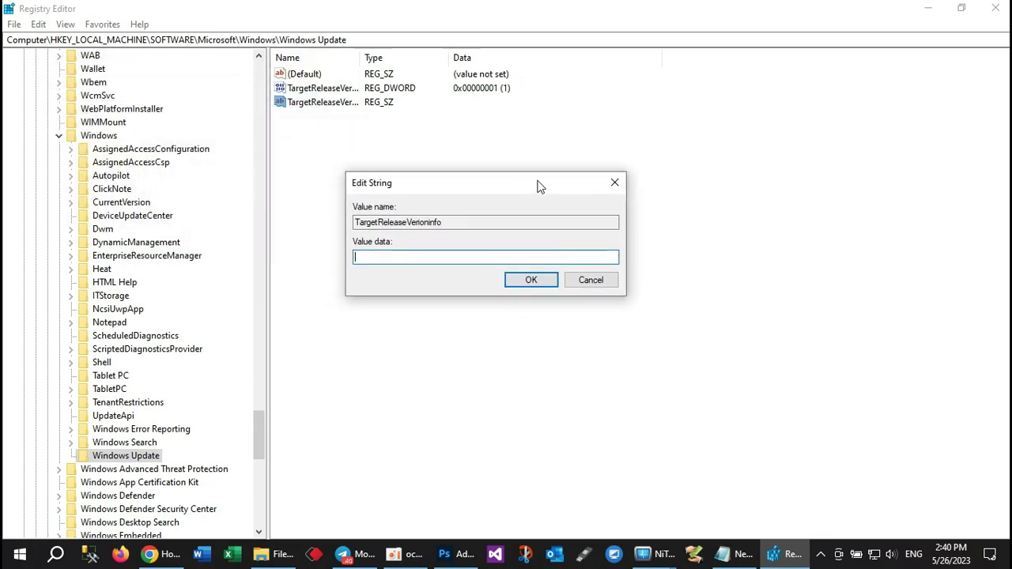
click(616, 183)
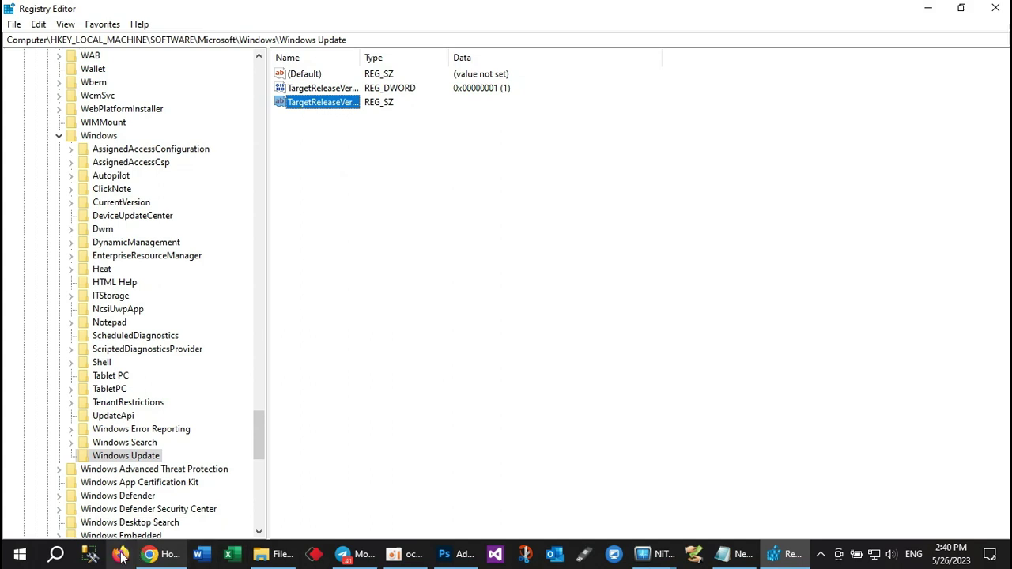
Find the About your PC settings page through Windows search, check the device and Windows specifications, and close it
click(56, 556)
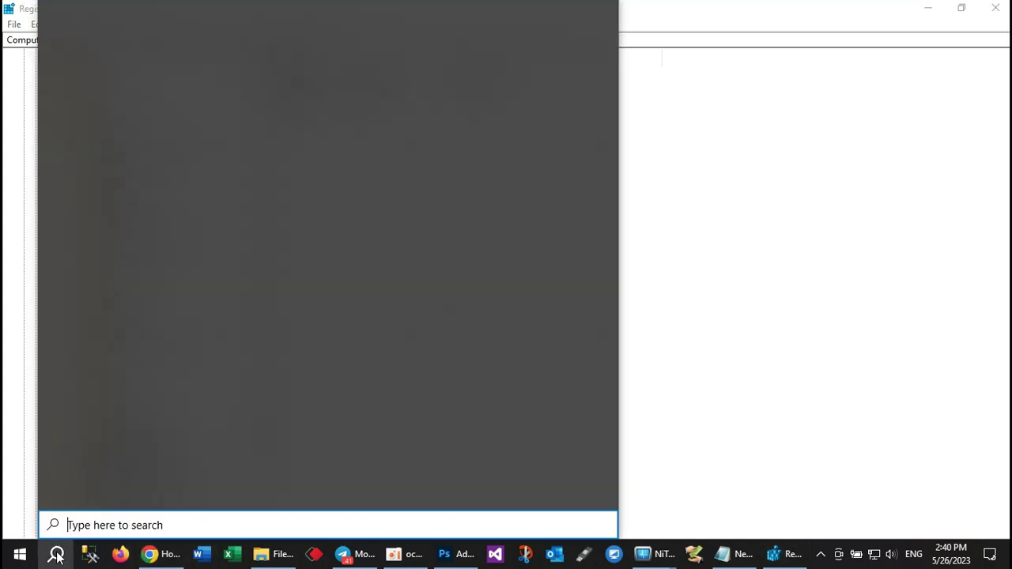
text(A)
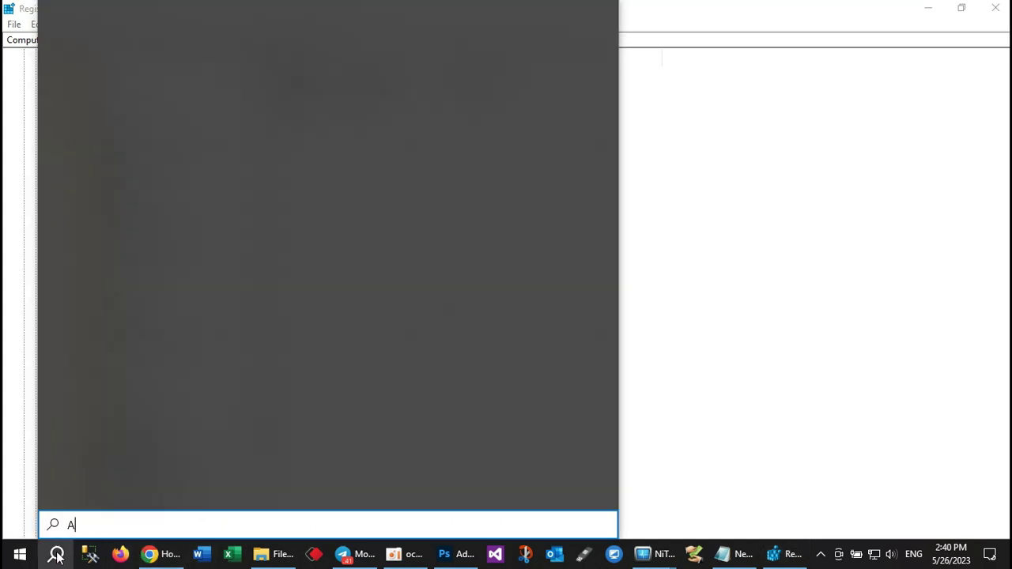
text(bo)
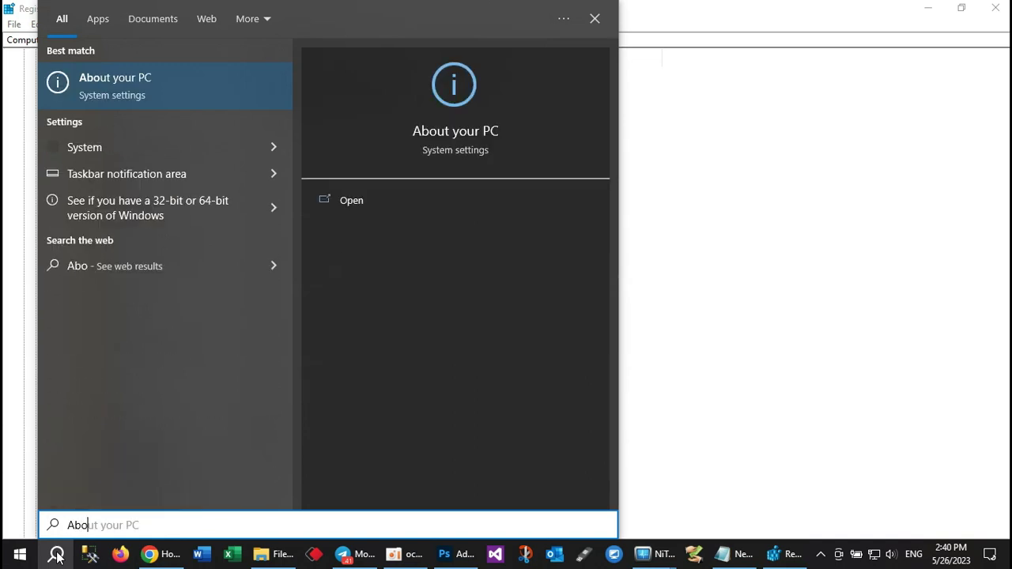
text(ut your Pc)
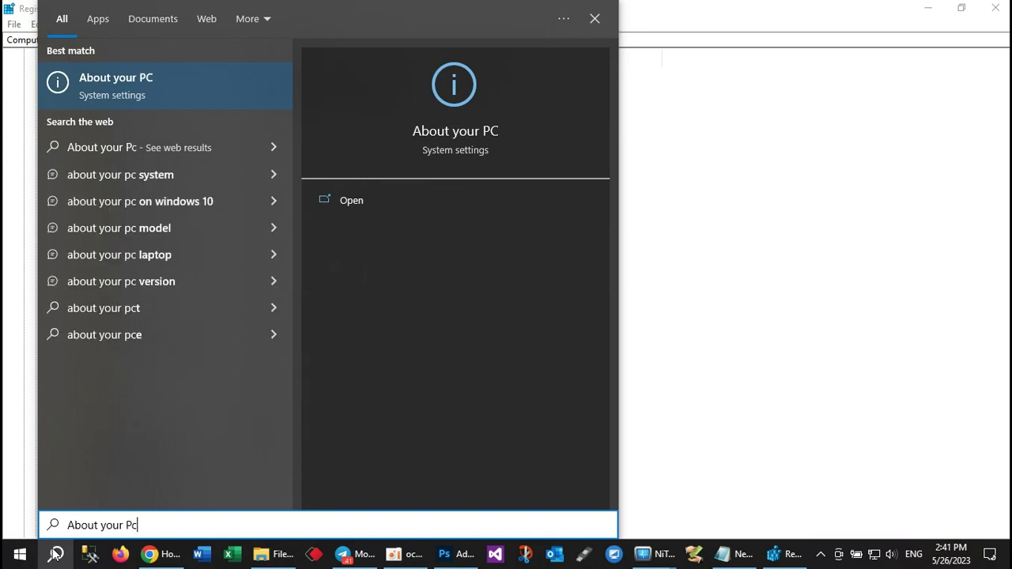
key(BackSpace)
key(BackSpace)
text(pc)
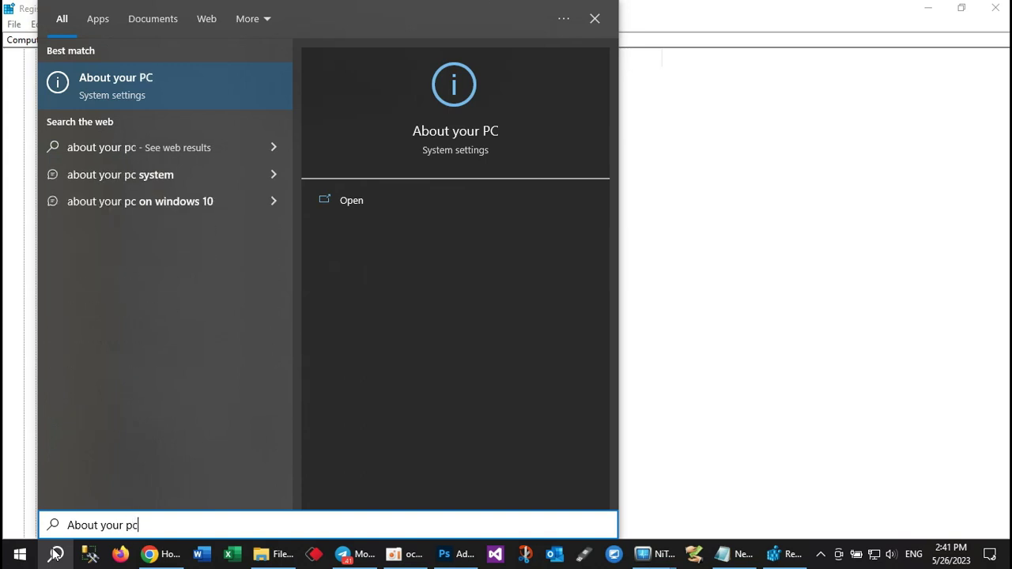
click(193, 93)
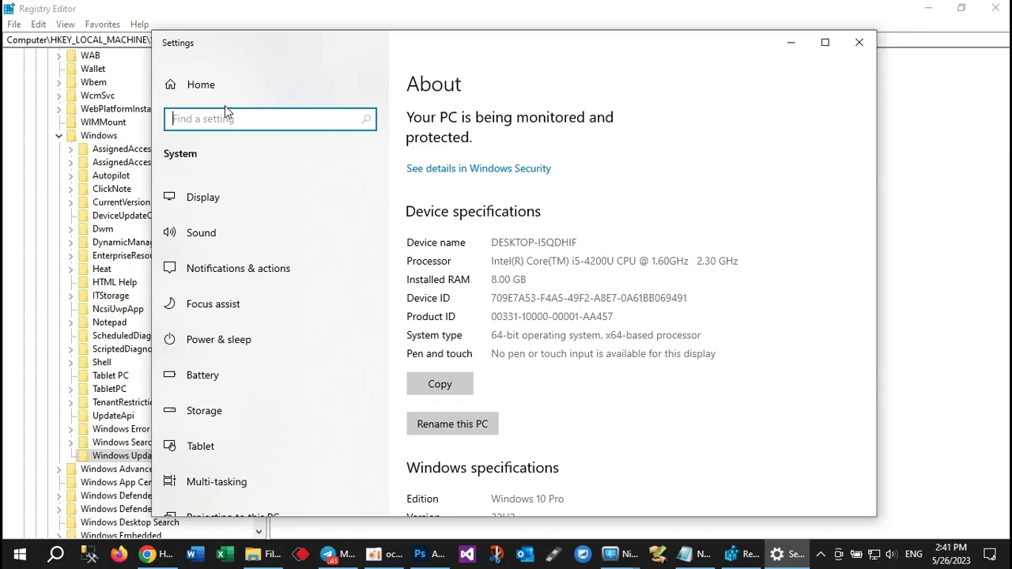
click(858, 42)
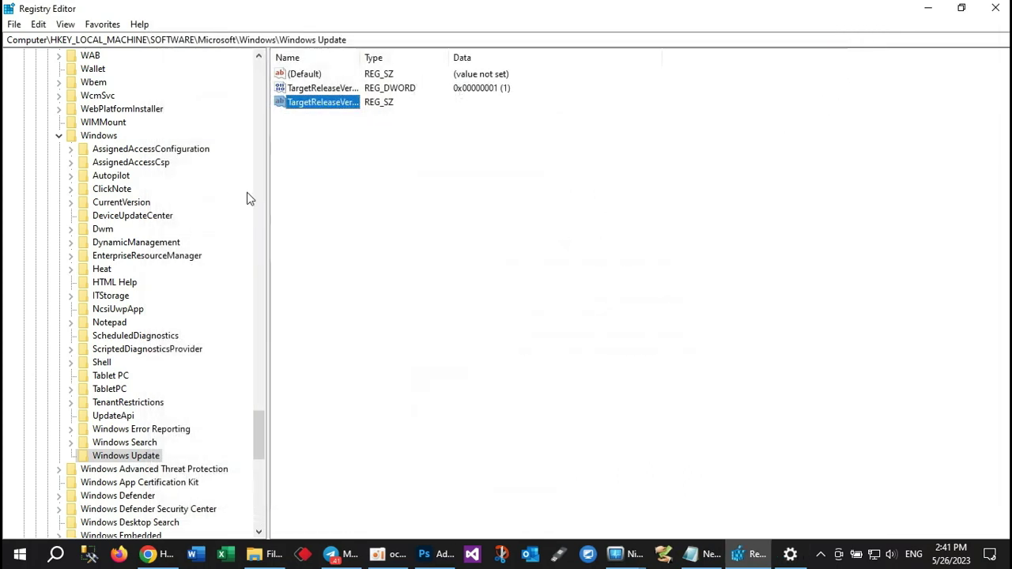
Collapse the Windows, Microsoft, SOFTWARE and HKEY_LOCAL_MACHINE keys in the registry tree
click(59, 134)
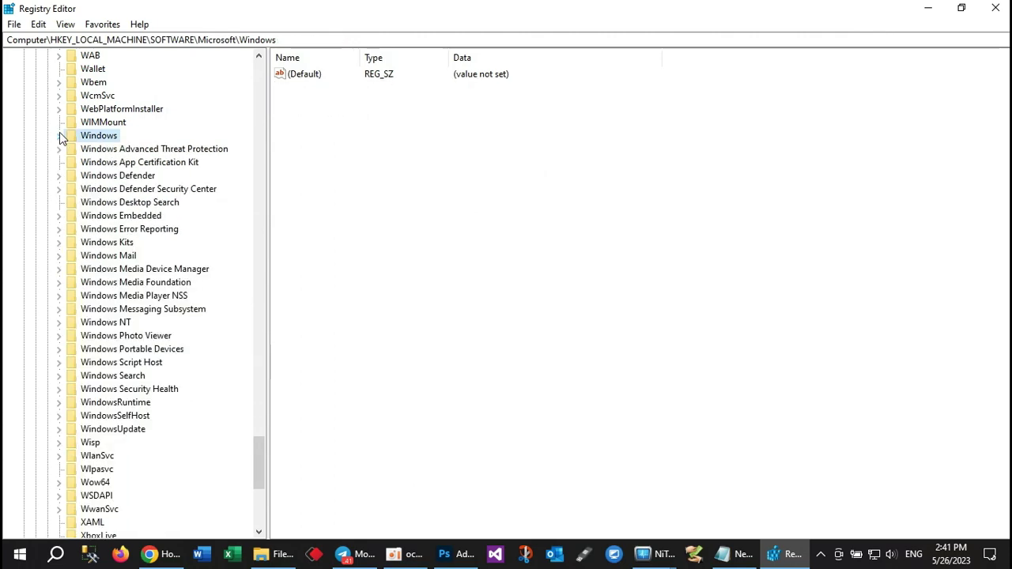
scroll(158, 154, up, 9)
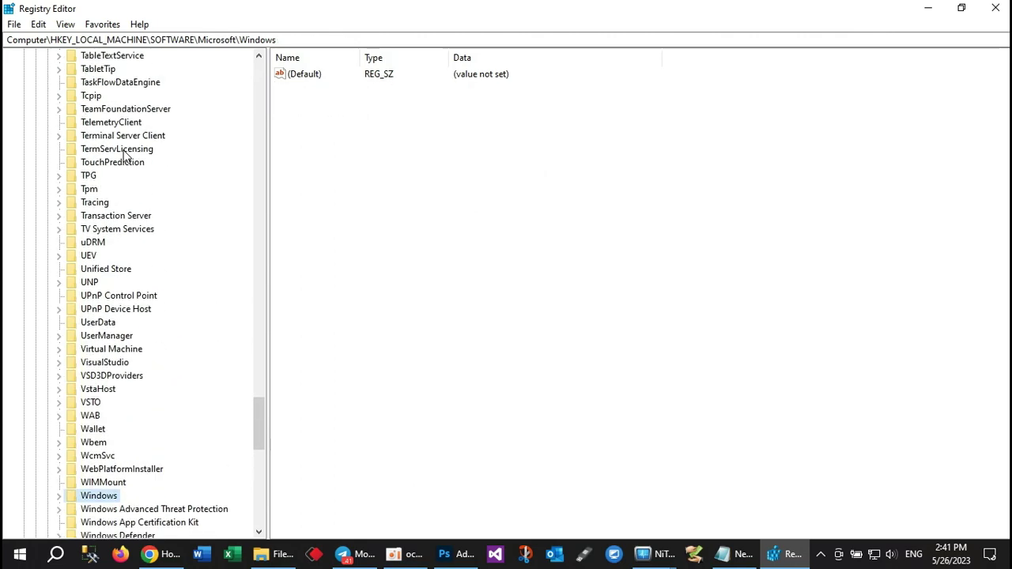
scroll(124, 155, up, 12)
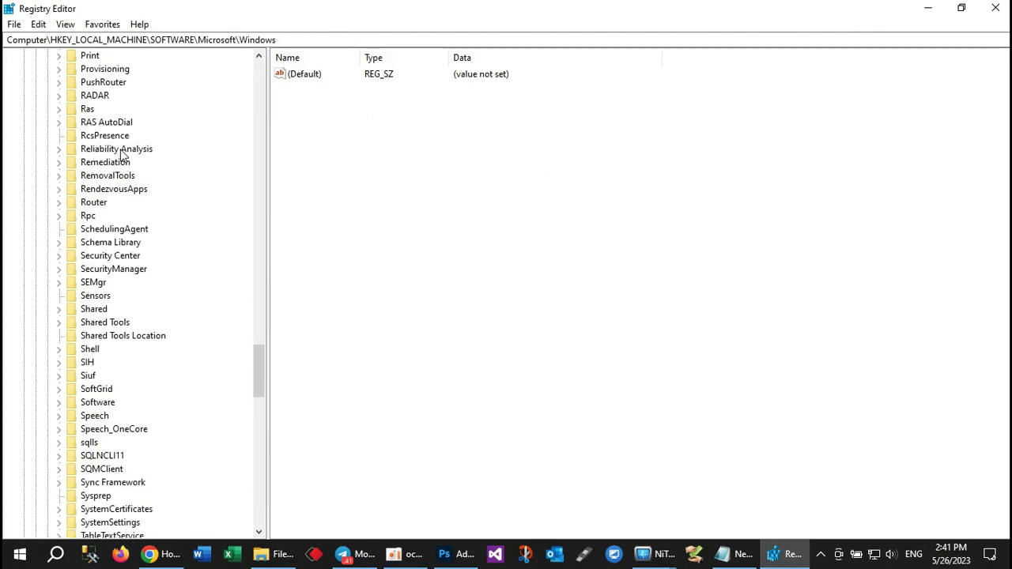
scroll(123, 154, up, 8)
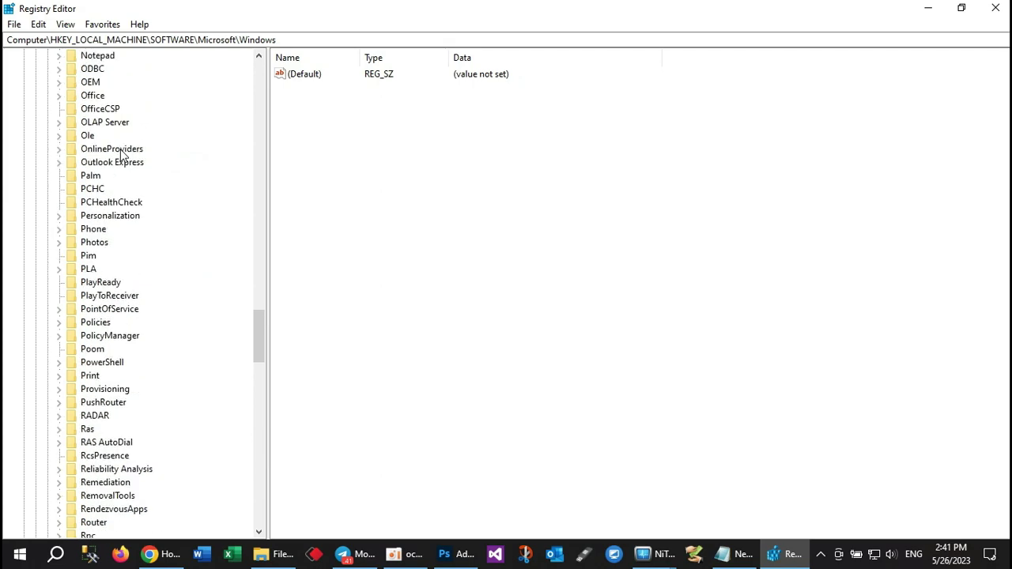
scroll(123, 155, up, 11)
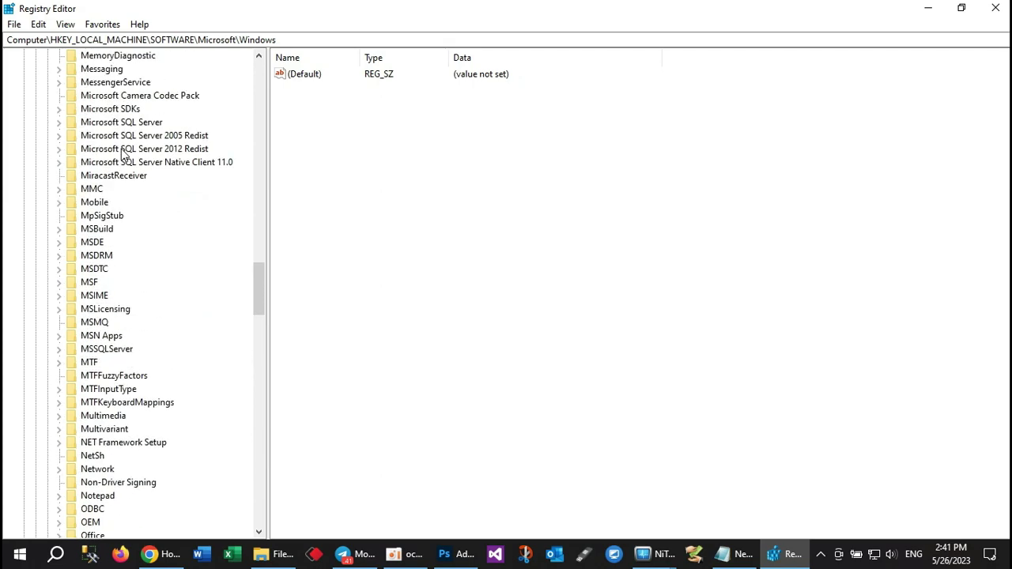
scroll(122, 154, up, 6)
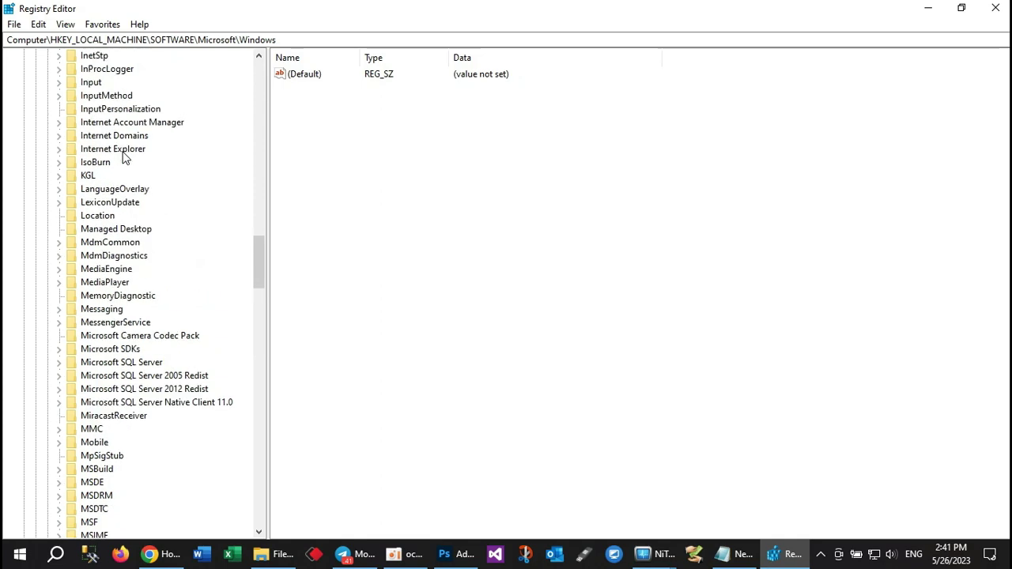
scroll(122, 155, up, 8)
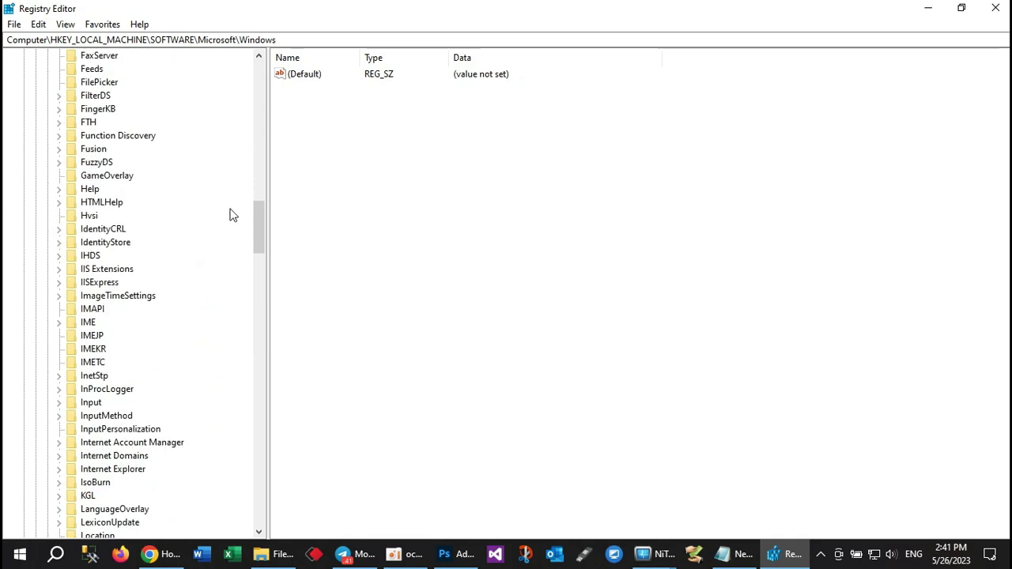
scroll(240, 173, up, 20)
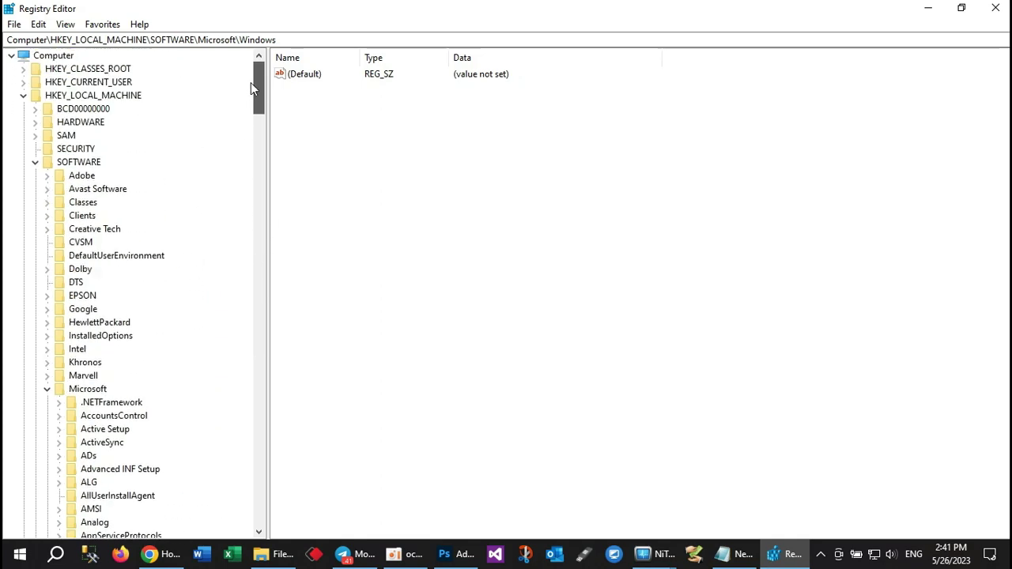
click(47, 389)
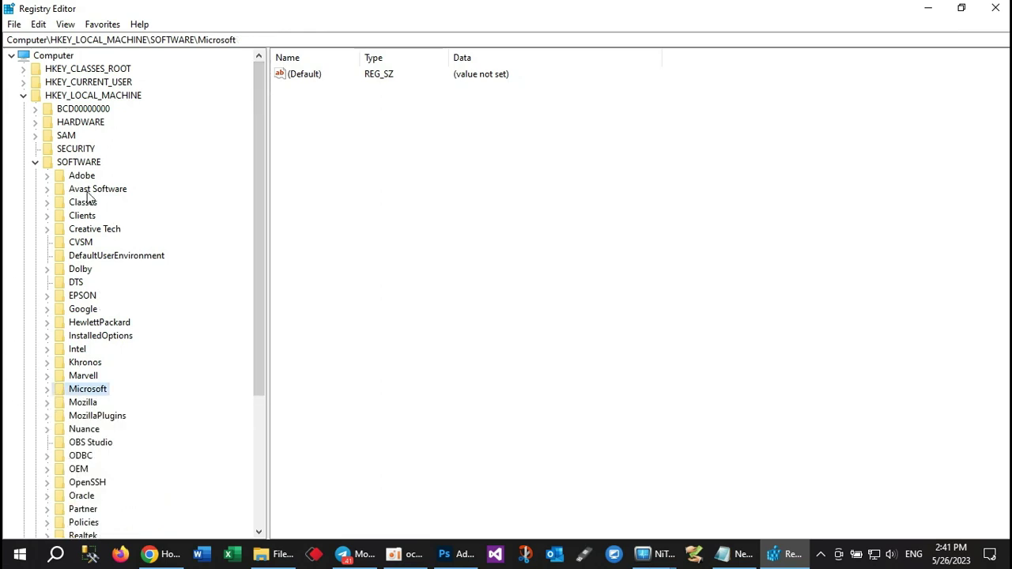
click(34, 162)
click(23, 95)
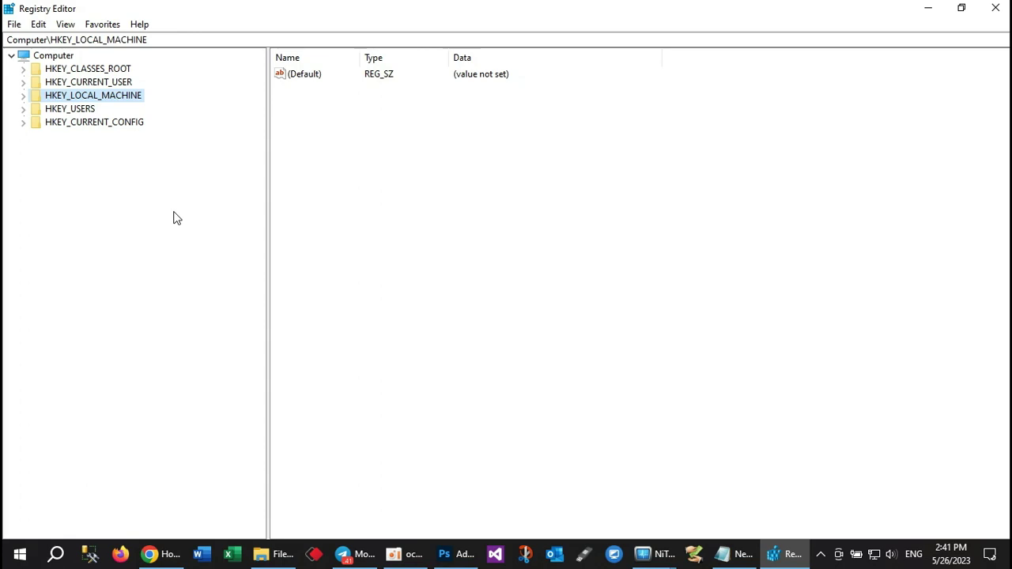
Minimize the Registry Editor window and refresh the desktop
click(472, 148)
click(929, 14)
right_click(416, 216)
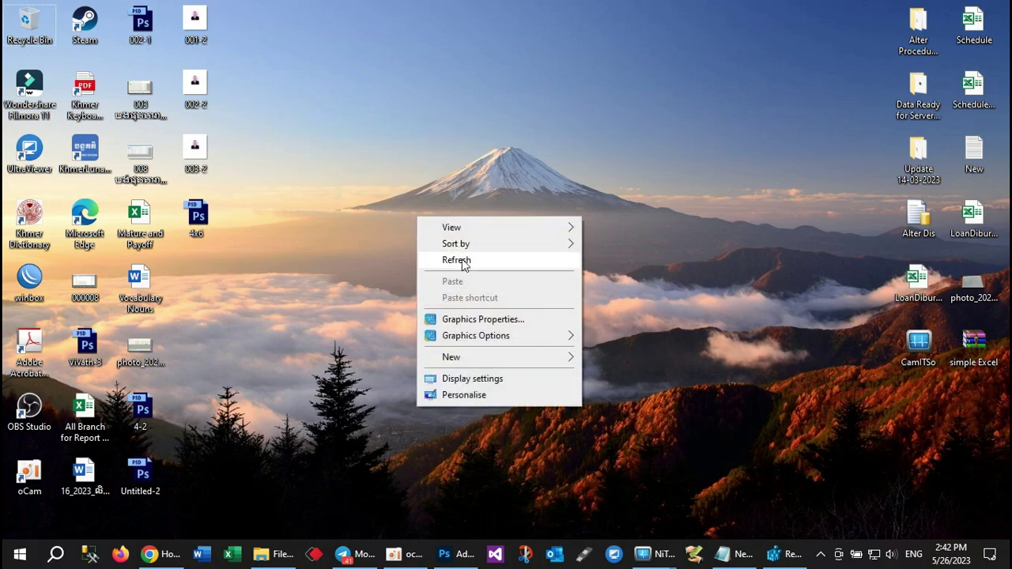